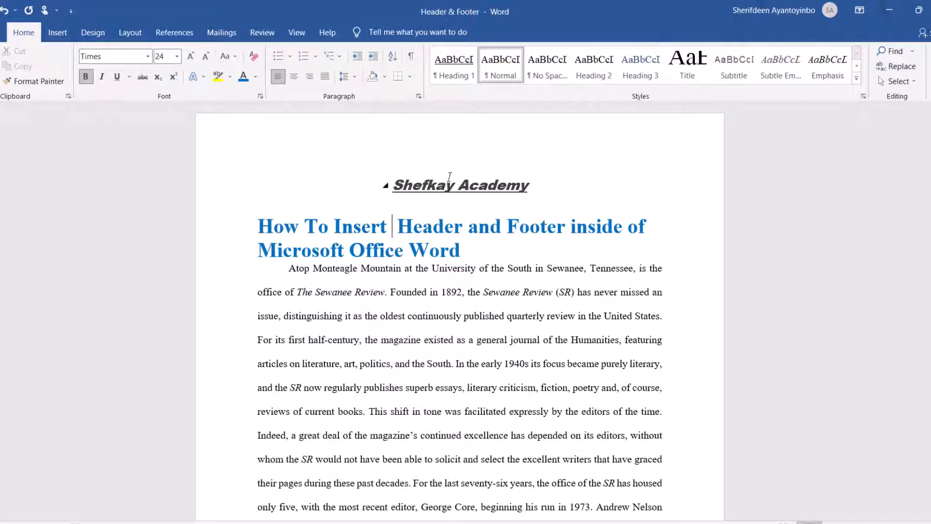
- Examine the blank bottom margin of page 1 and top margin of page 2, and return to the document's start
scroll(450, 177, "down", 10)
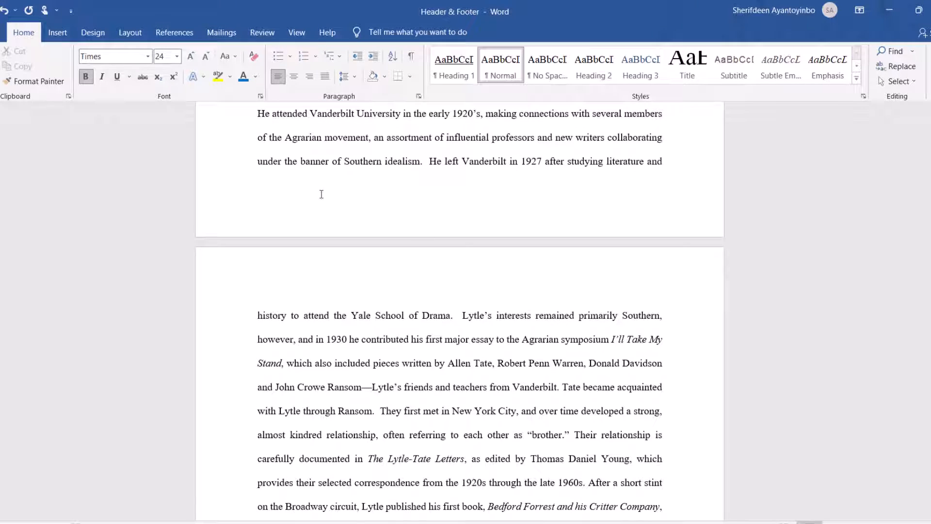
scroll(323, 194, "up", 1)
scroll(324, 194, "up", 1)
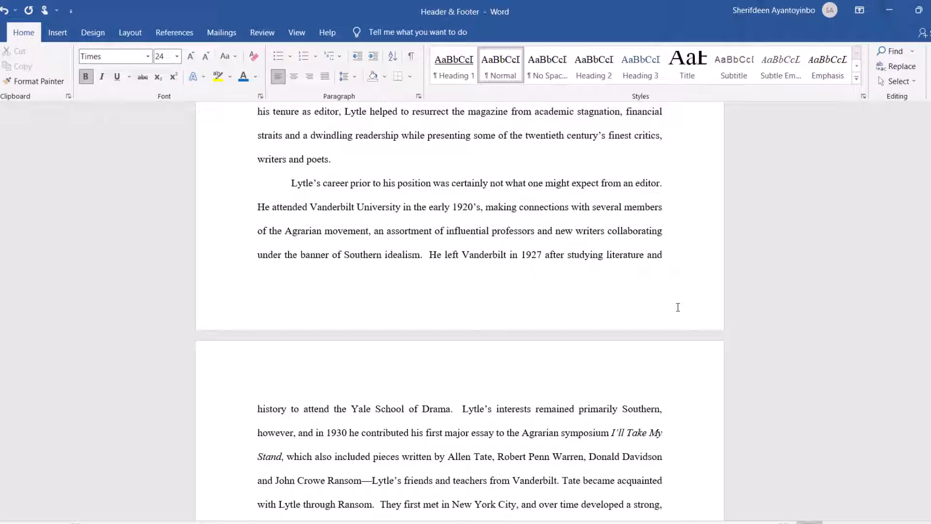
scroll(560, 267, "up", 8)
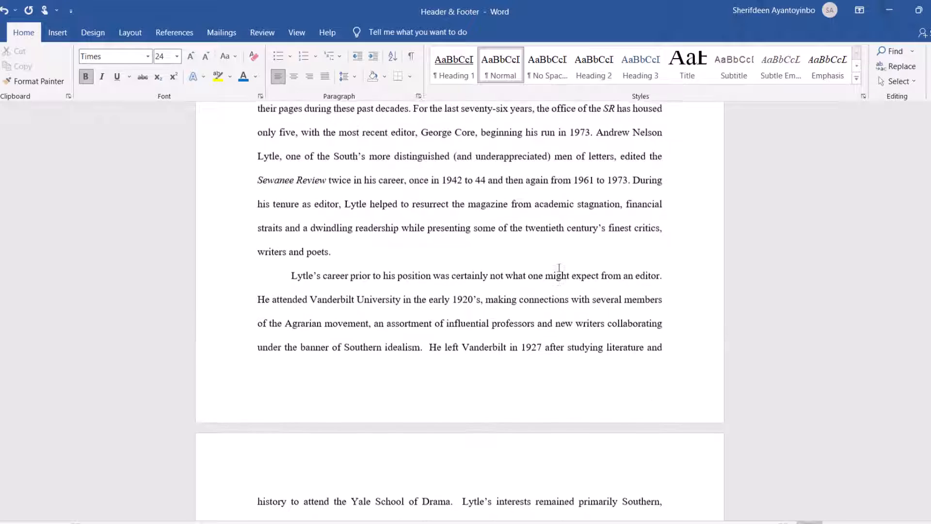
scroll(560, 267, "up", 2)
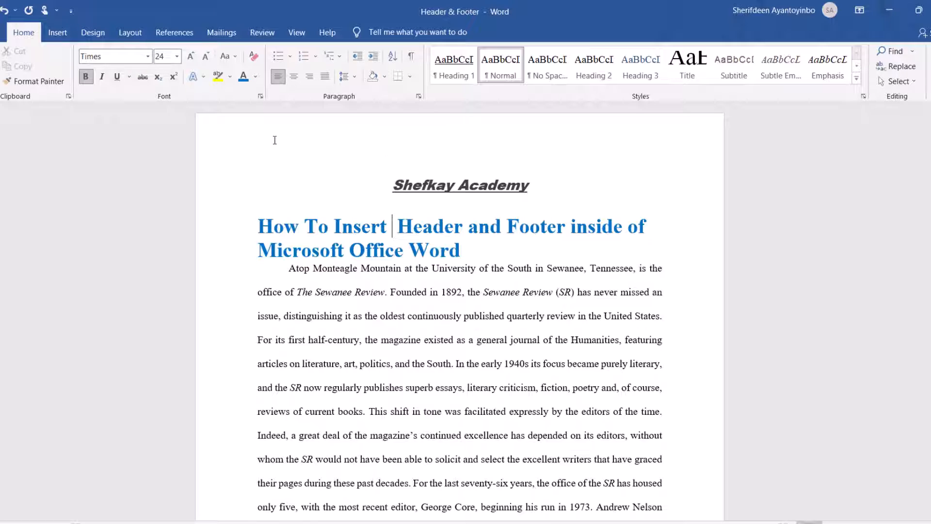
- Open the first page's header for editing to examine the header and footer areas of the first pages, and close header editing
double_click(308, 144)
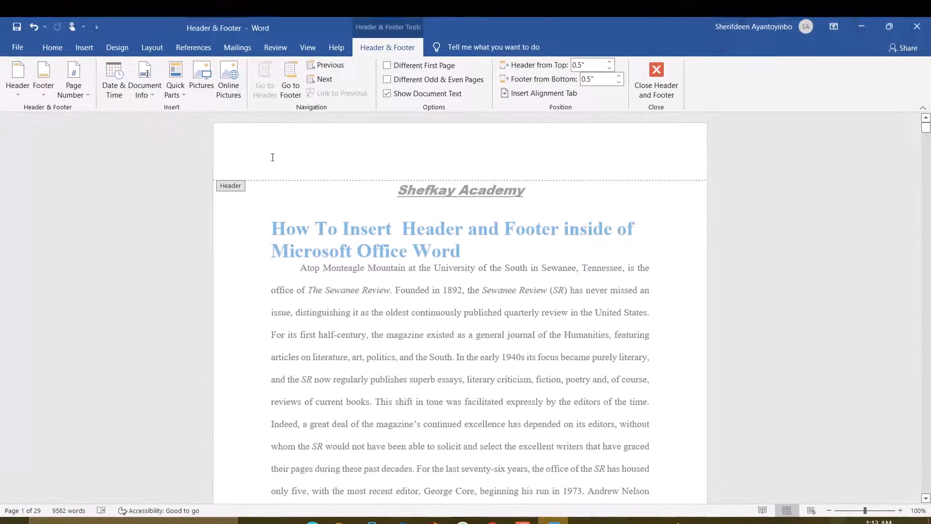
scroll(304, 157, "down", 3)
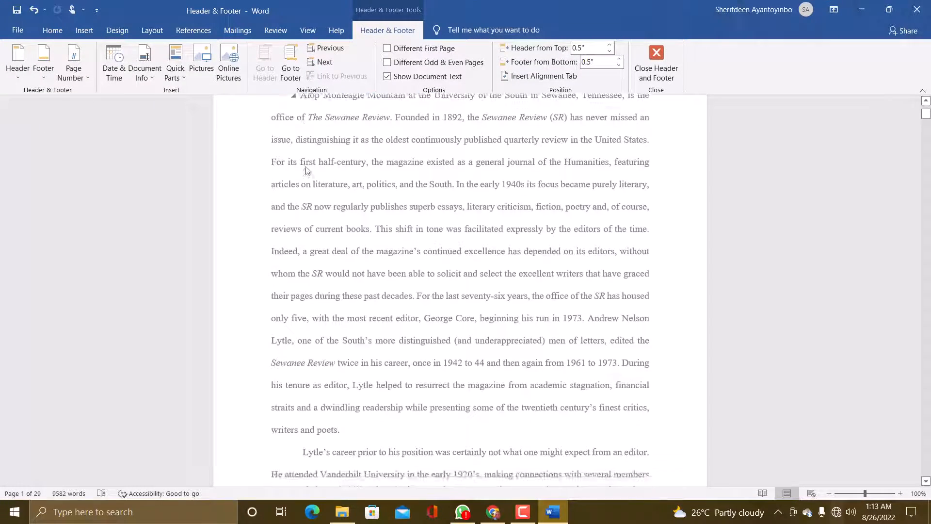
scroll(306, 170, "down", 6)
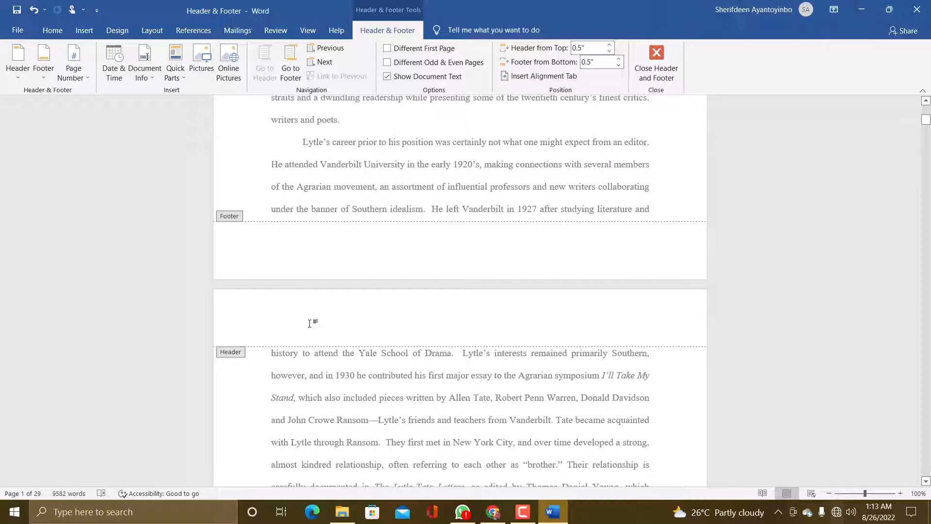
scroll(305, 331, "down", 1)
scroll(304, 332, "down", 8)
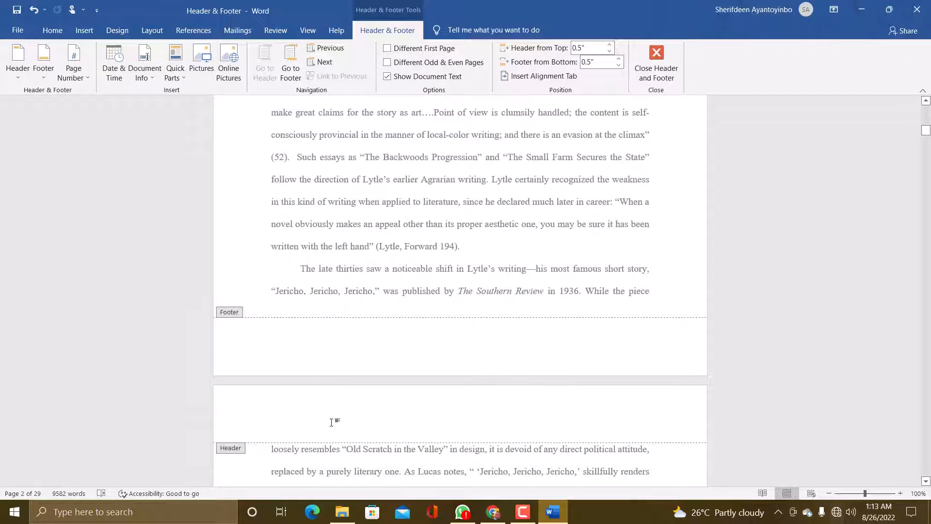
scroll(318, 403, "down", 1)
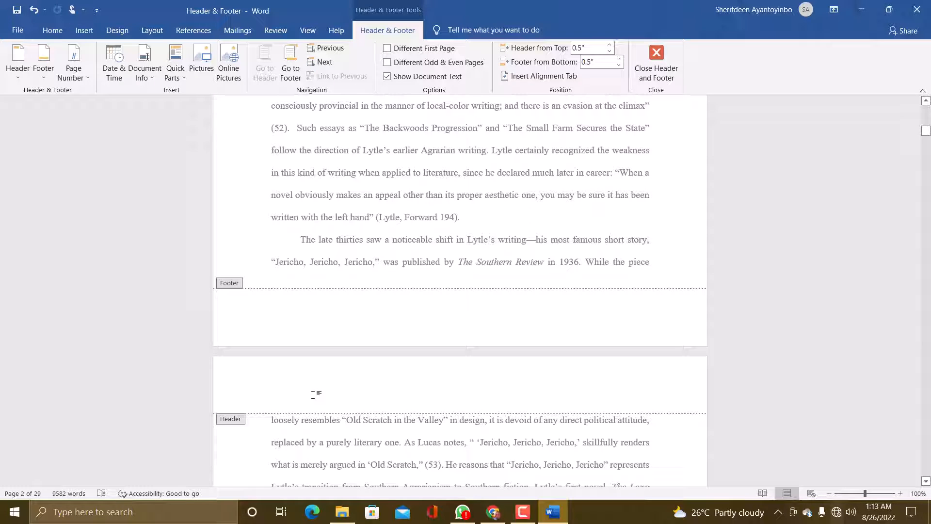
left_click(304, 310)
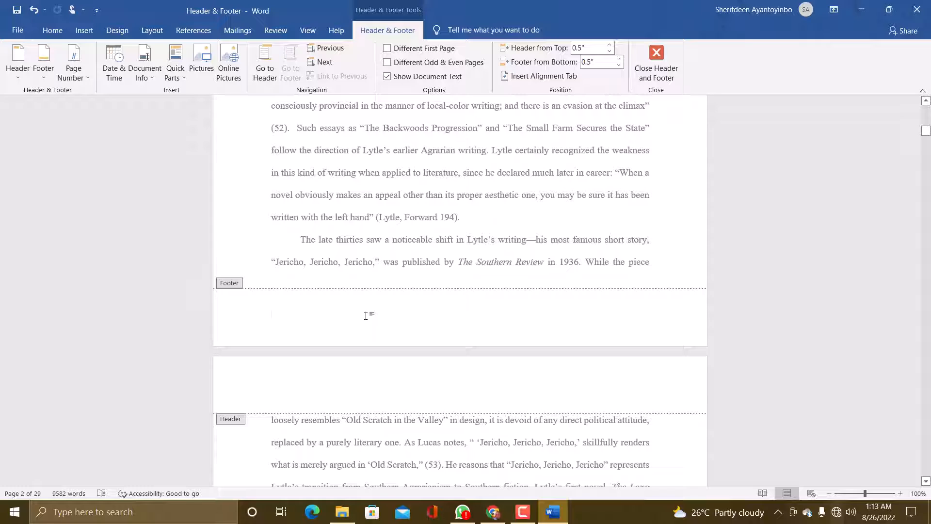
scroll(367, 316, "down", 12)
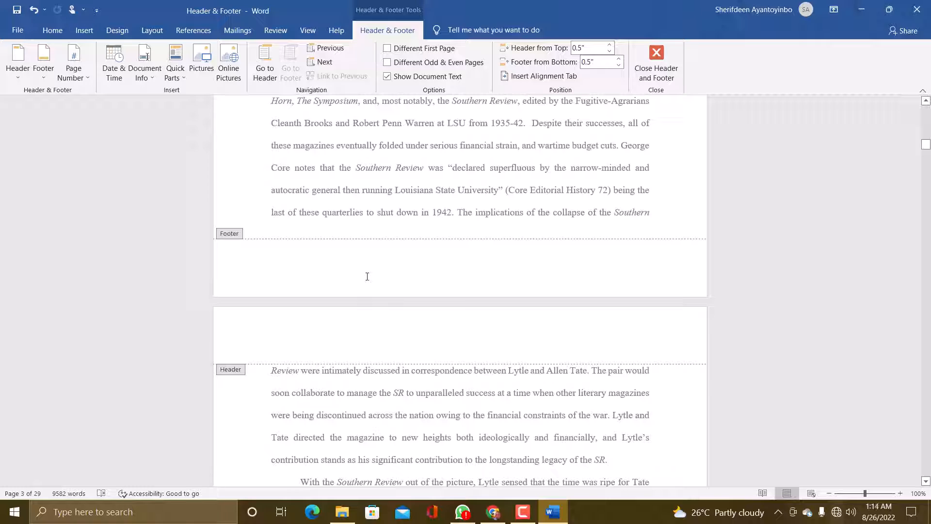
scroll(367, 276, "up", 12)
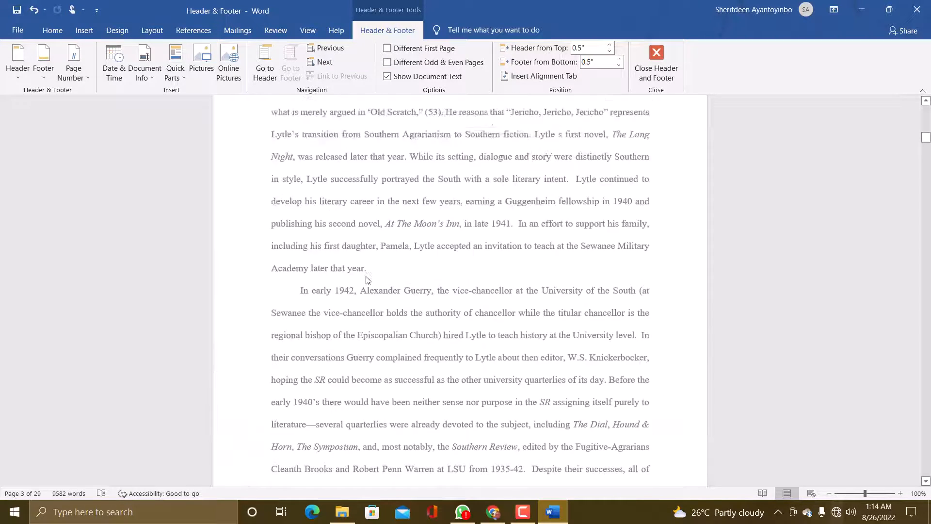
left_click(669, 55)
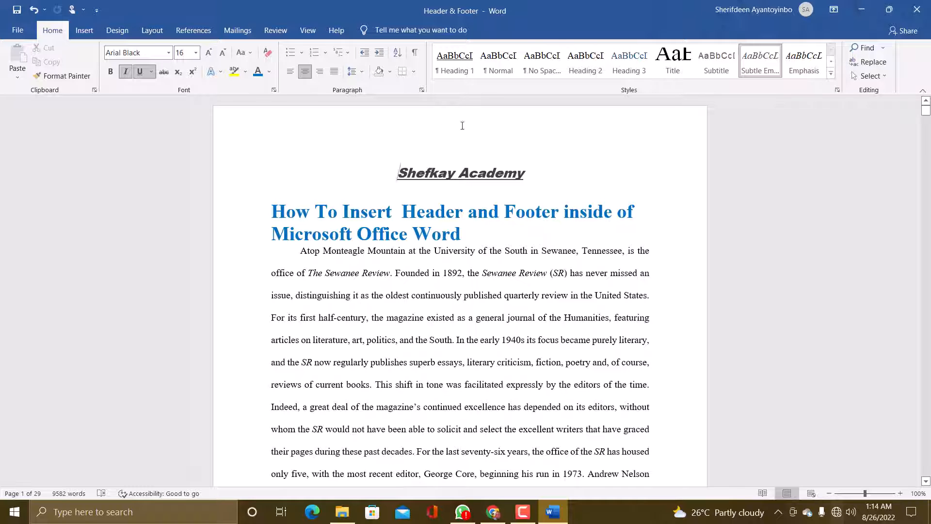
- Reopen the first page's header for editing, switching to that page's footer and back to the header
double_click(426, 121)
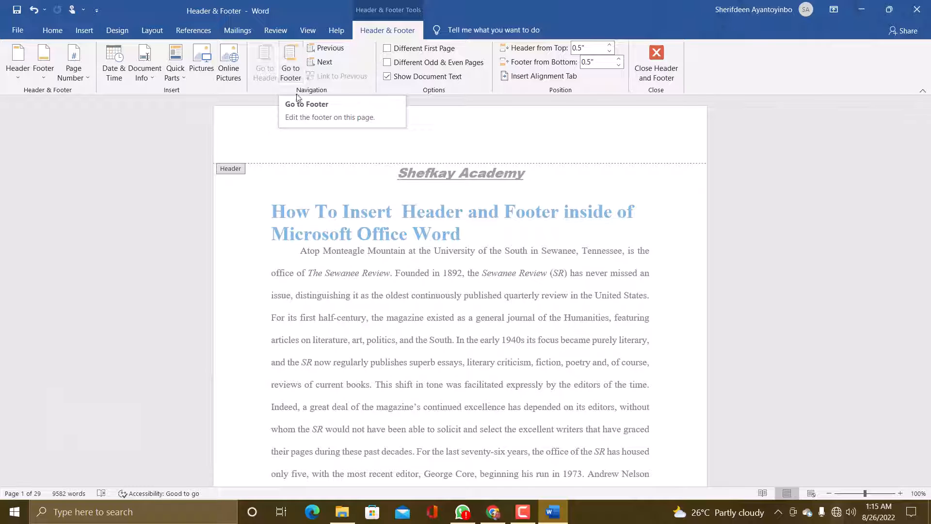
left_click(290, 68)
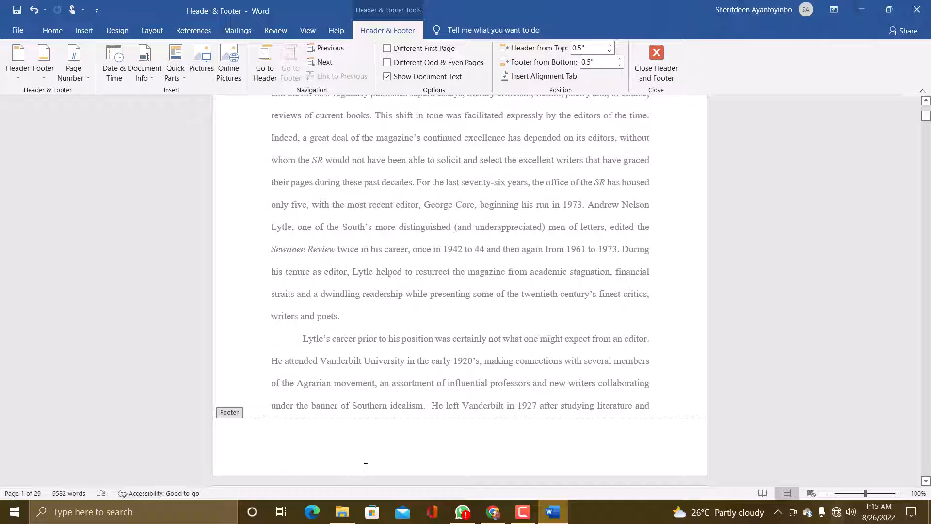
left_click(265, 63)
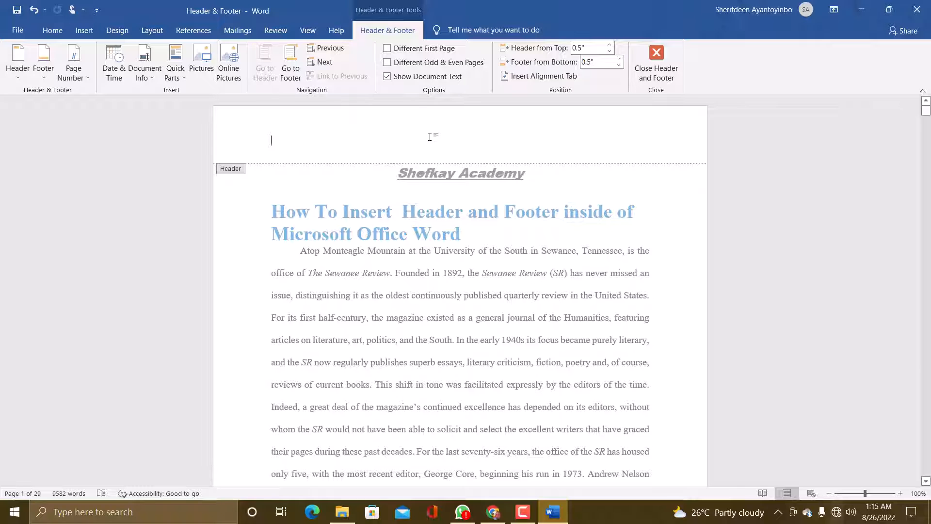
- Examine the header and footer areas on pages 1 to 3 and return to the first page's header
scroll(435, 145, "down", 8)
scroll(461, 240, "down", 3)
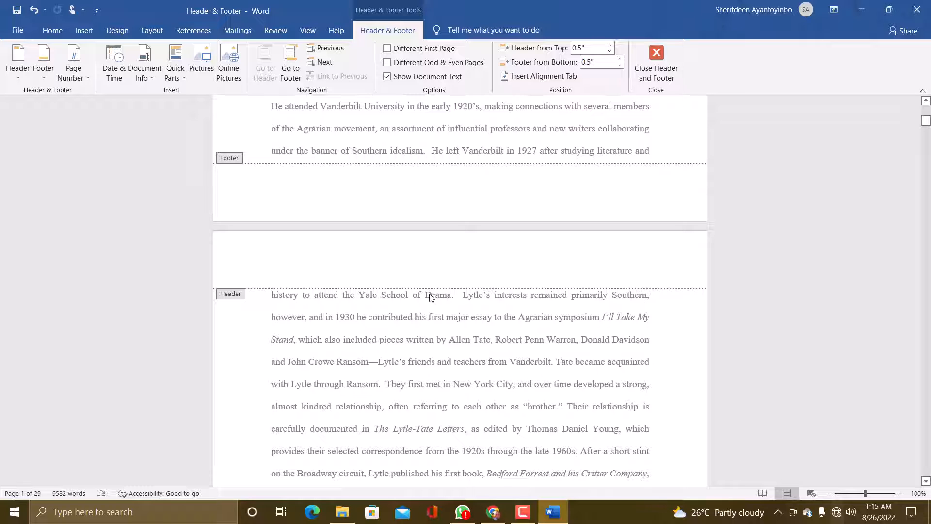
scroll(431, 298, "down", 6)
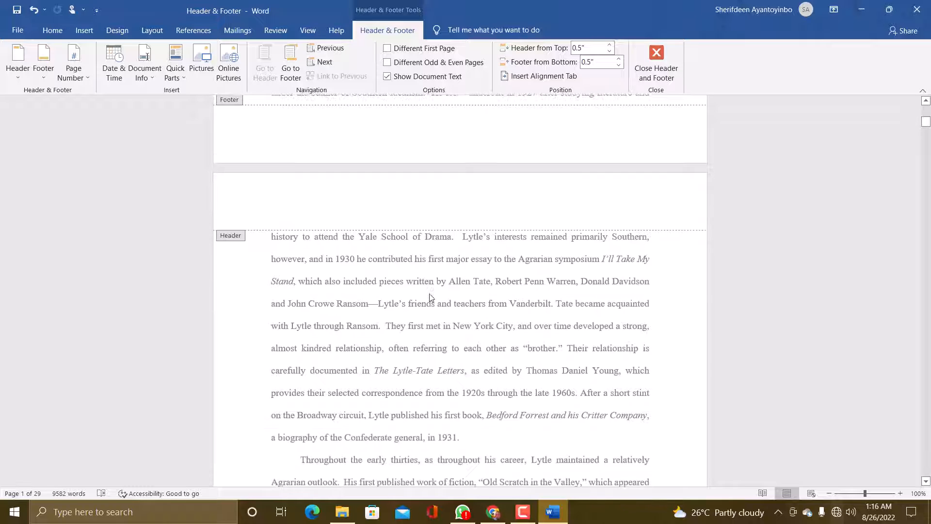
scroll(435, 302, "down", 15)
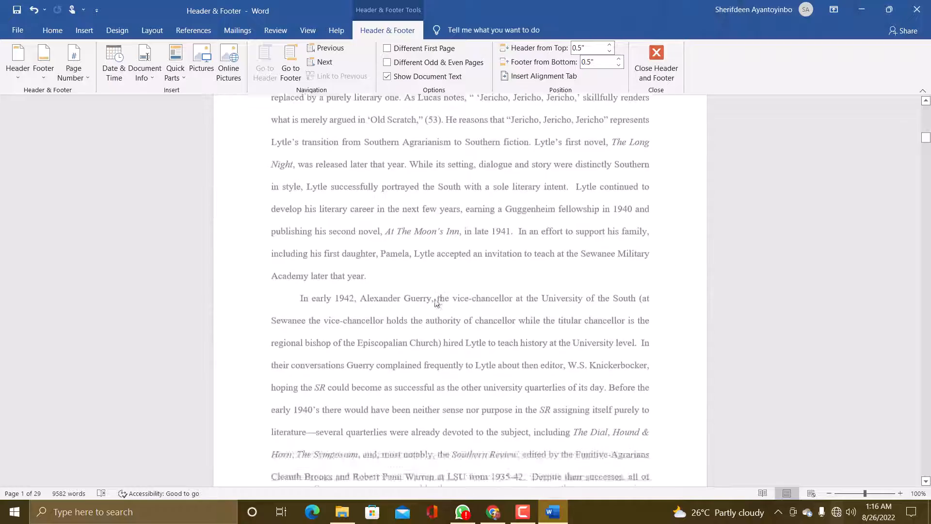
scroll(437, 276, "up", 18)
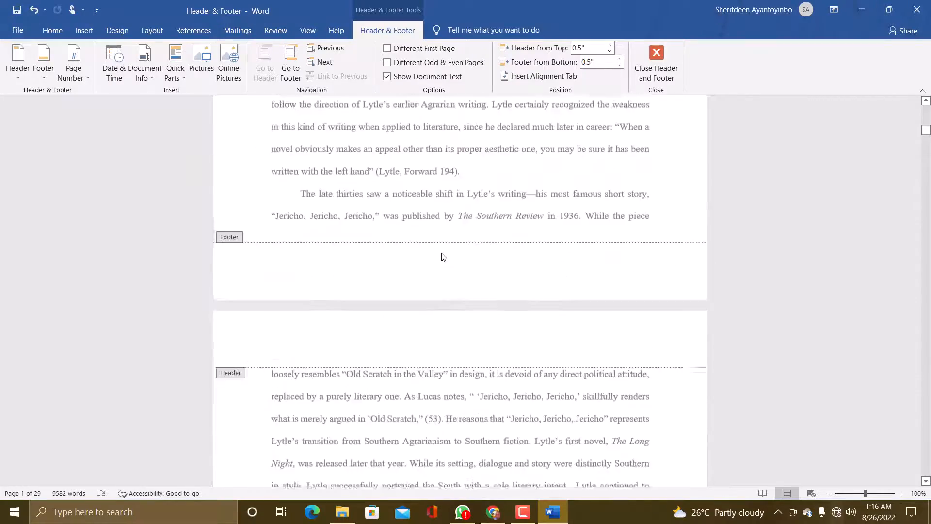
scroll(442, 257, "up", 10)
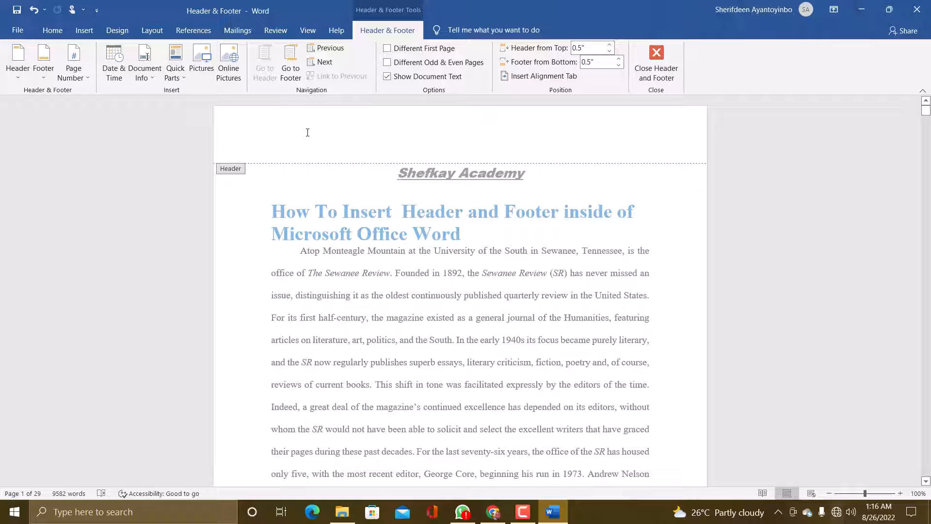
scroll(308, 136, "down", 1)
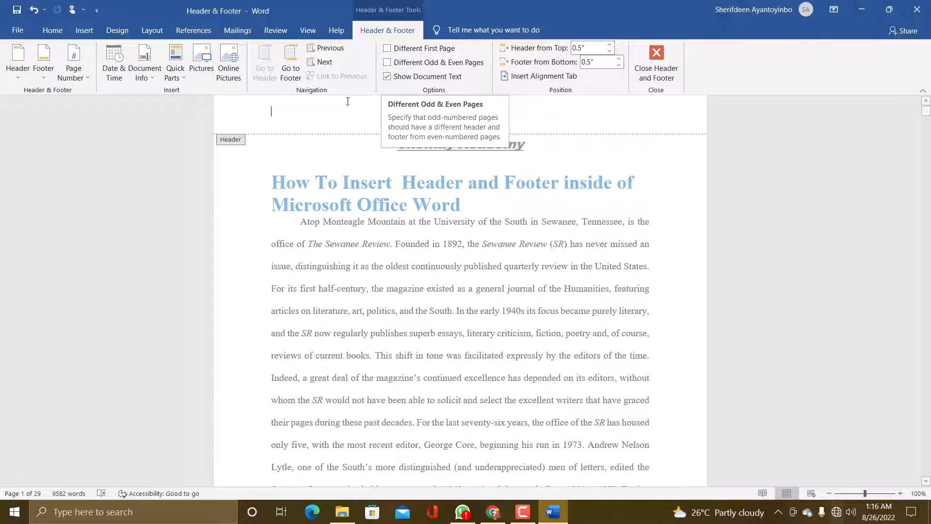
scroll(307, 150, "up", 1)
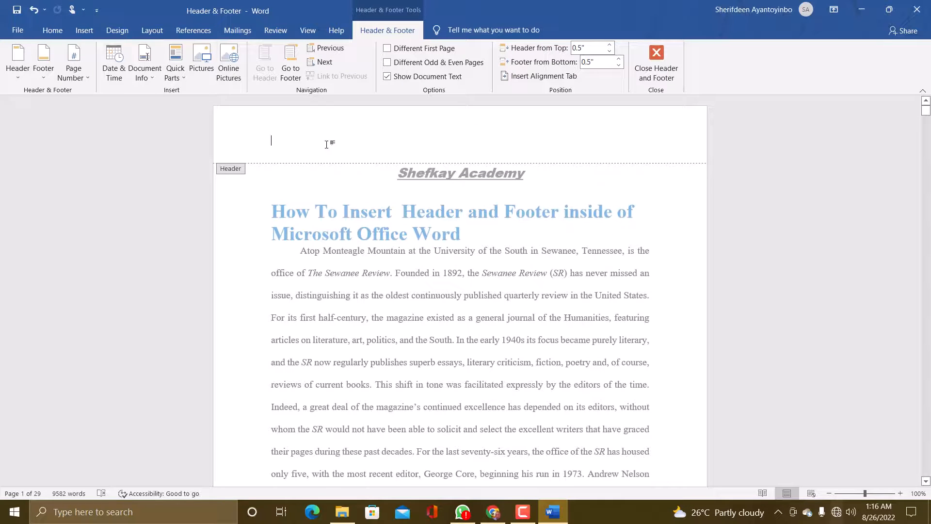
- Examine the header and footer areas of successive odd and even pages up to page 5, and return to the first page's header
scroll(327, 148, "down", 7)
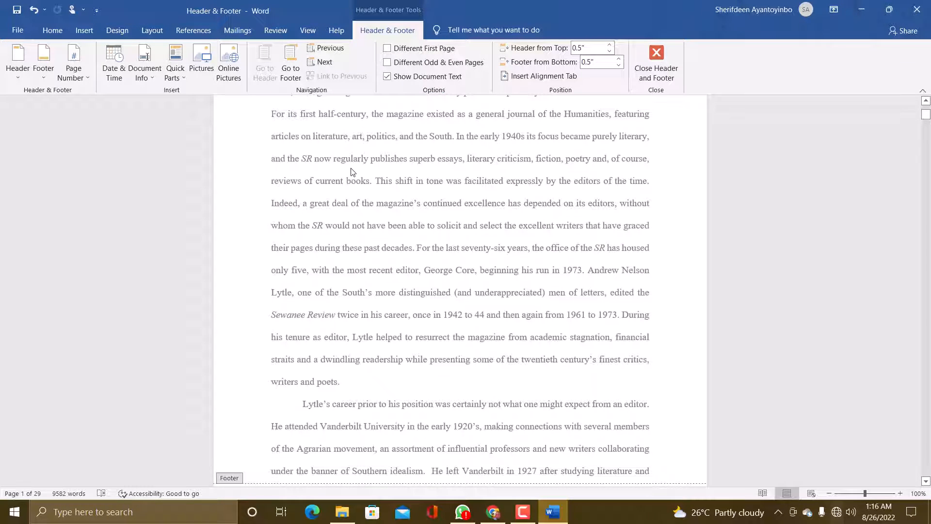
scroll(353, 173, "down", 15)
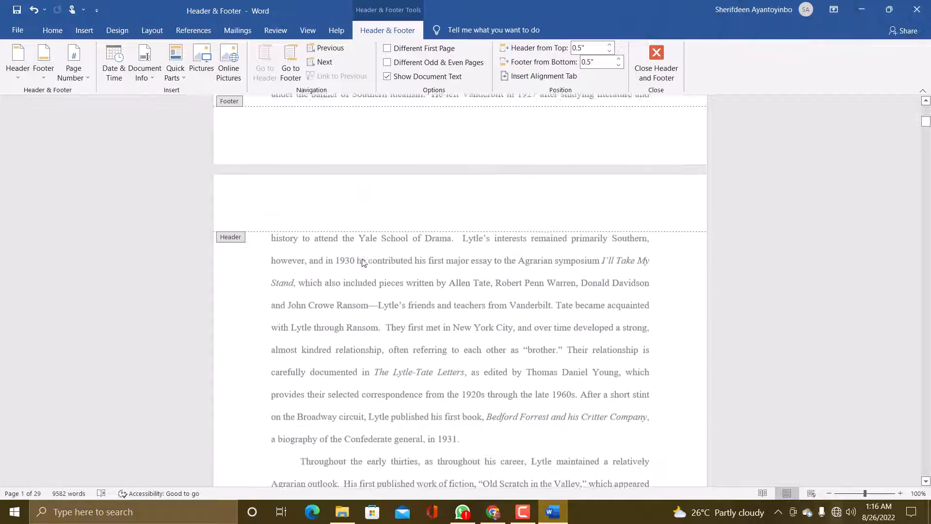
scroll(359, 233, "up", 2)
scroll(365, 258, "down", 14)
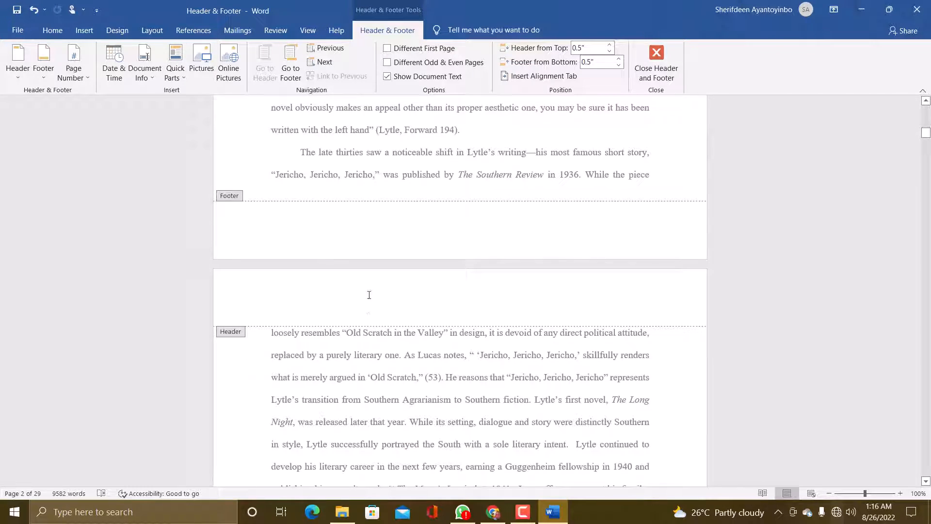
scroll(370, 295, "down", 14)
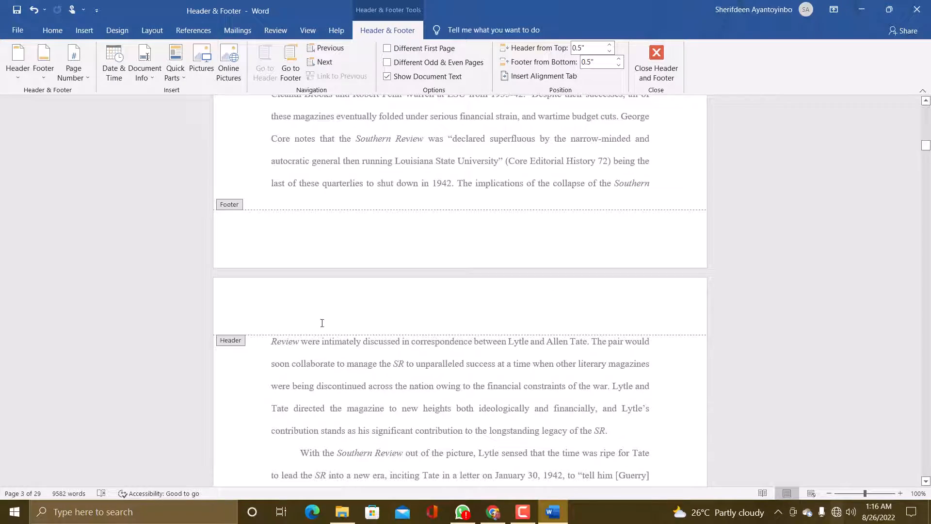
scroll(371, 317, "down", 1)
scroll(372, 317, "down", 14)
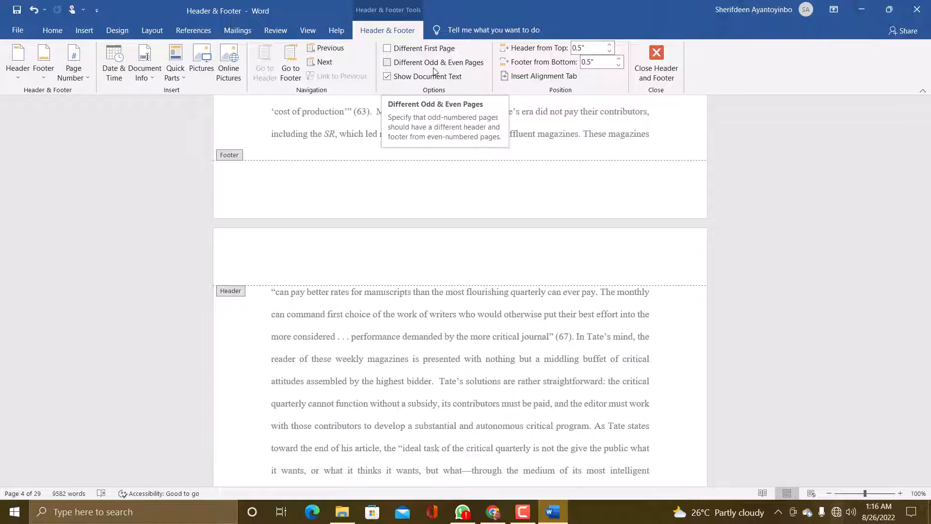
scroll(380, 252, "up", 3)
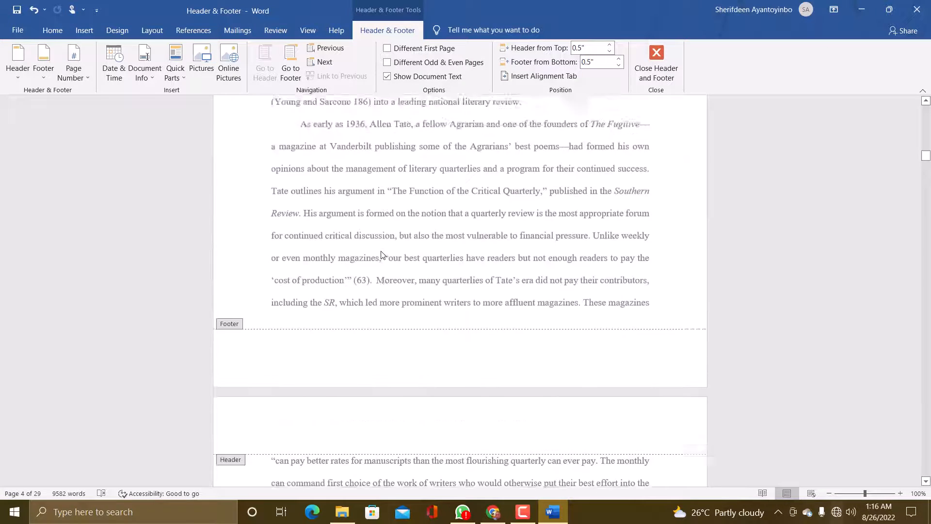
scroll(382, 253, "up", 10)
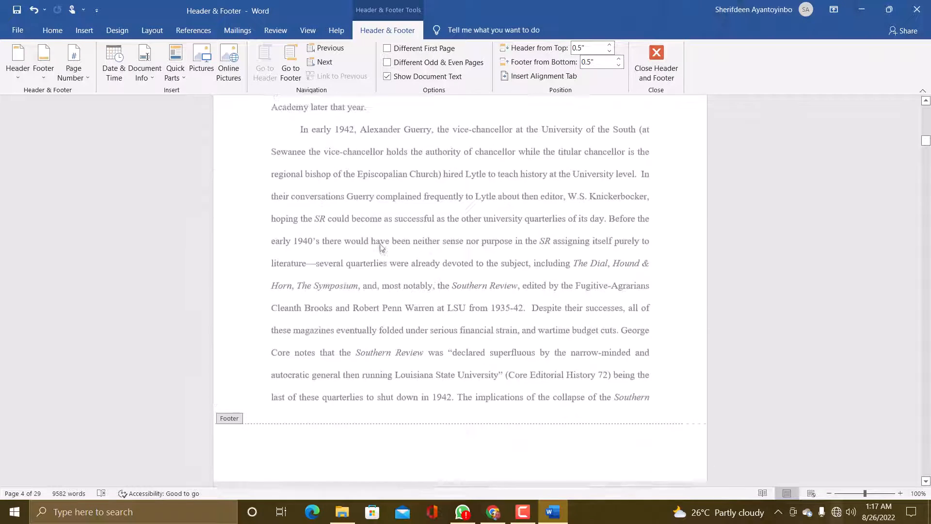
scroll(381, 247, "up", 10)
scroll(577, 73, "up", 1)
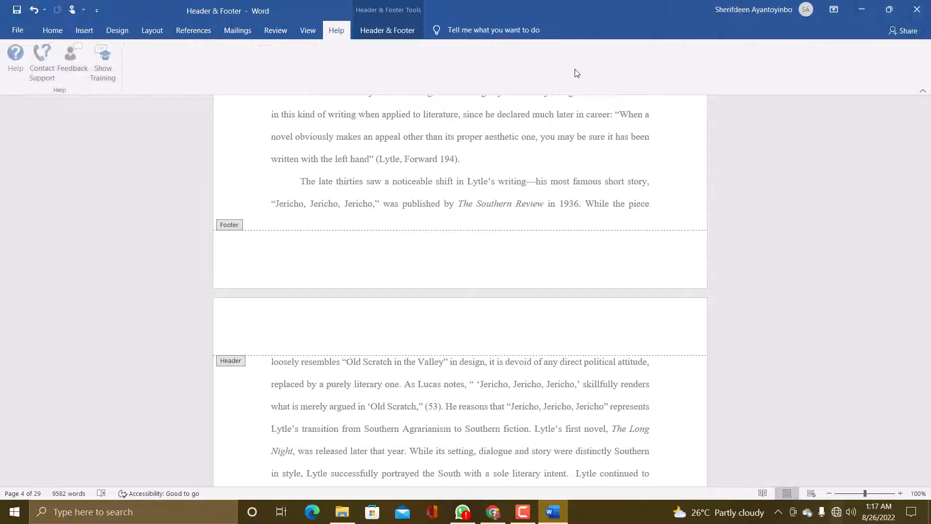
scroll(575, 72, "up", 1)
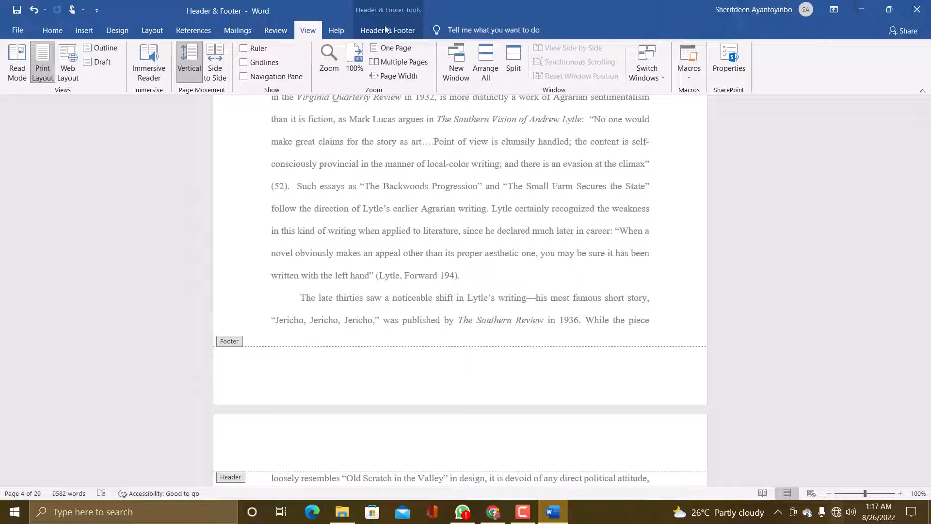
left_click(387, 30)
scroll(485, 188, "up", 5)
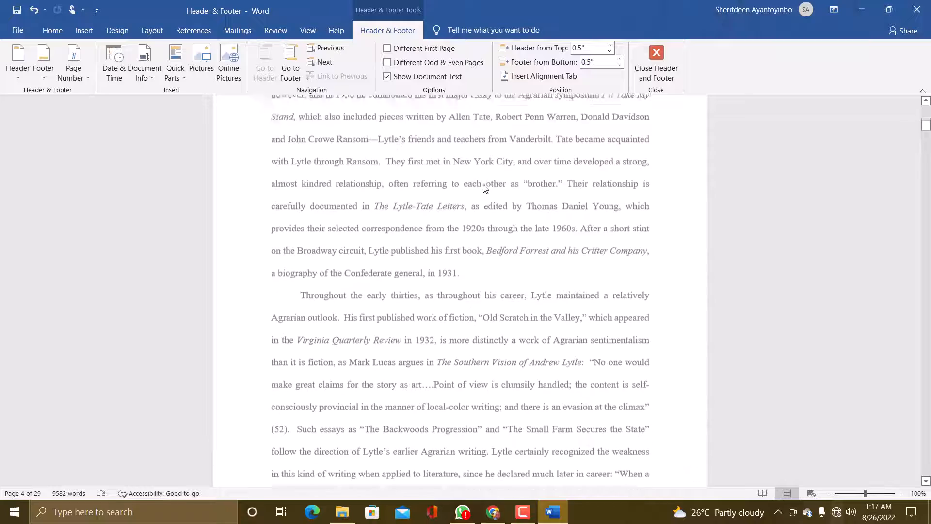
scroll(485, 188, "up", 17)
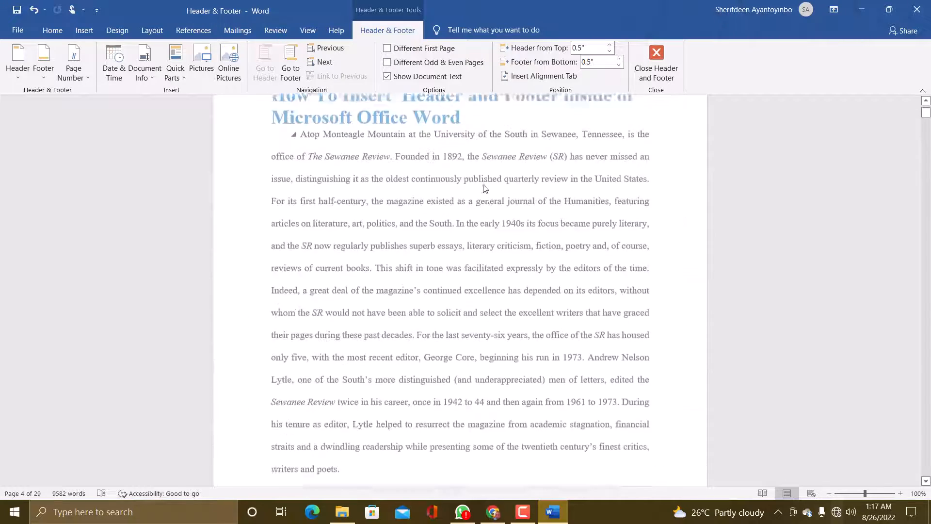
scroll(485, 188, "up", 3)
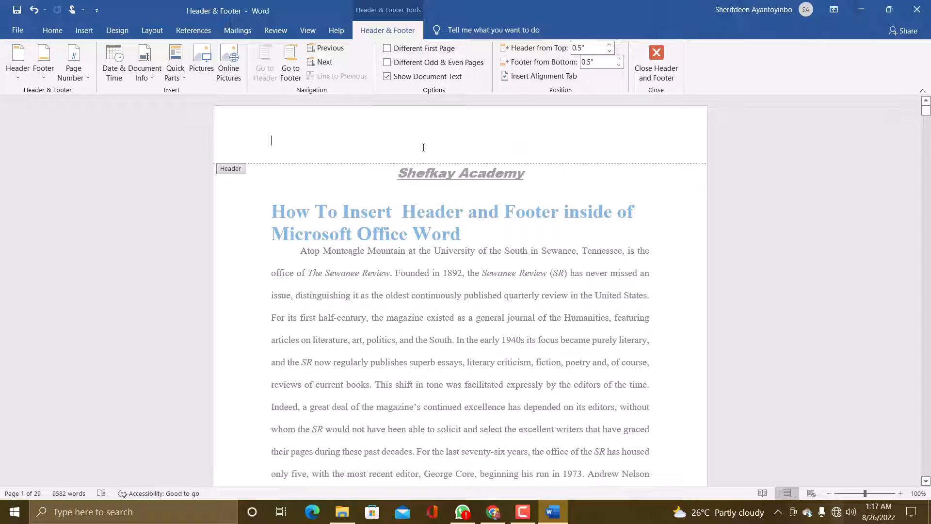
- Close header editing, insert the built-in Blank header on the first page, and enter "Do not copy" as its text
left_click(659, 66)
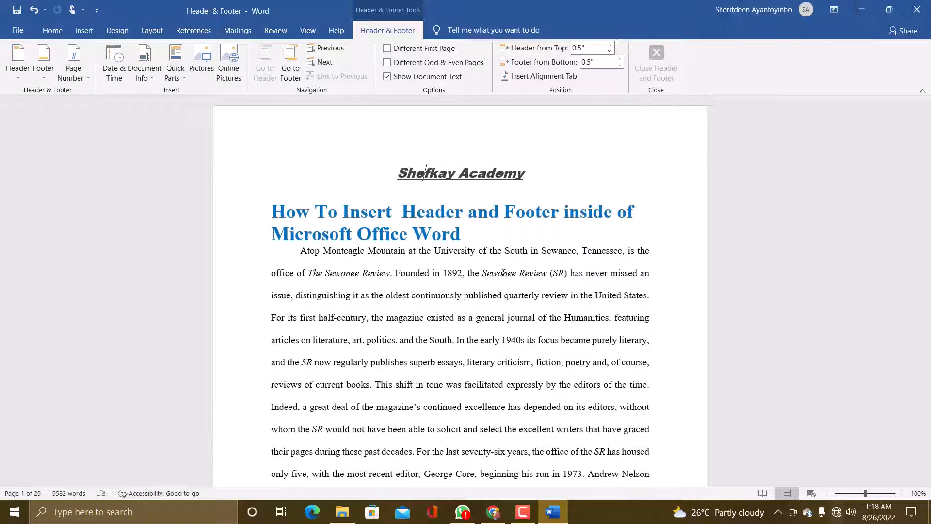
left_click(303, 272)
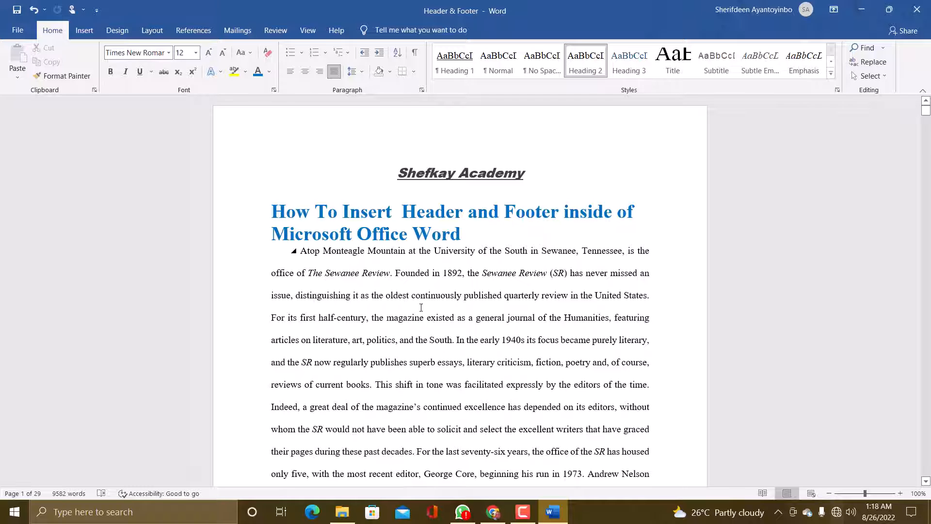
left_click(84, 30)
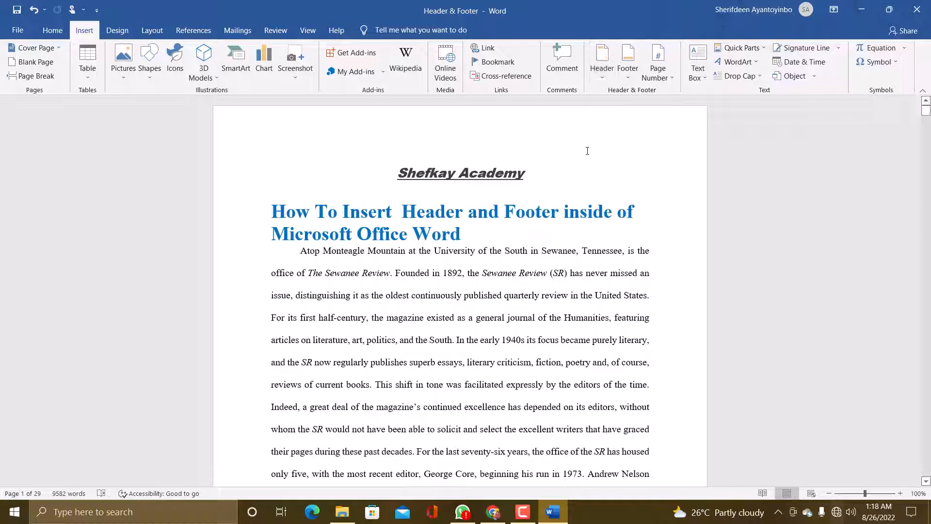
left_click(600, 68)
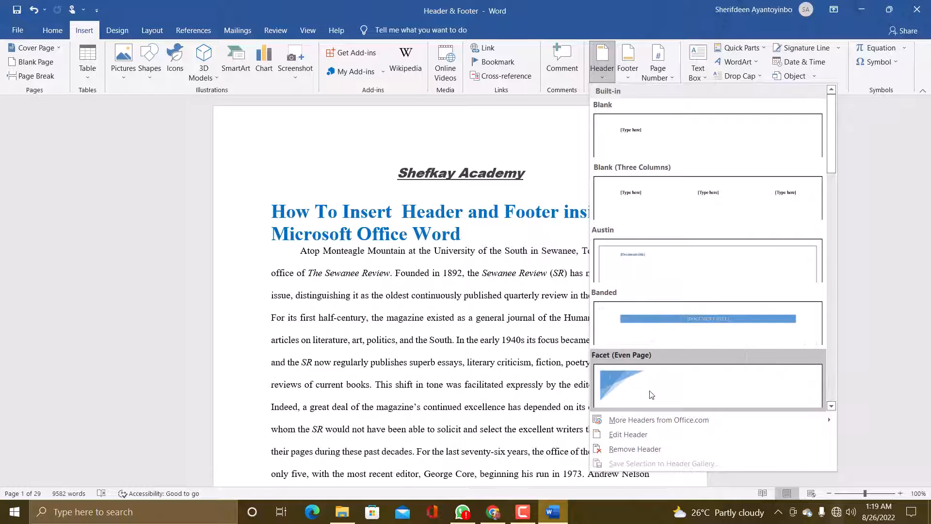
scroll(623, 331, "down", 3)
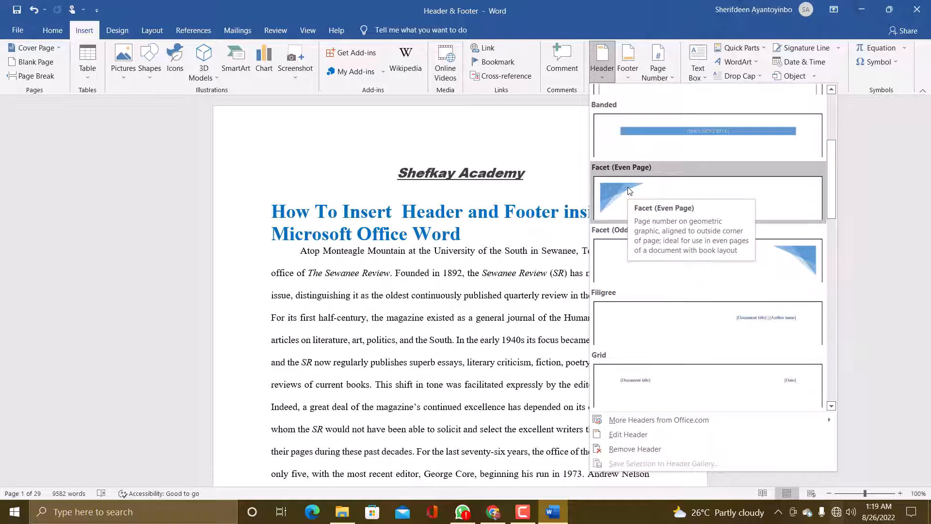
scroll(629, 190, "up", 3)
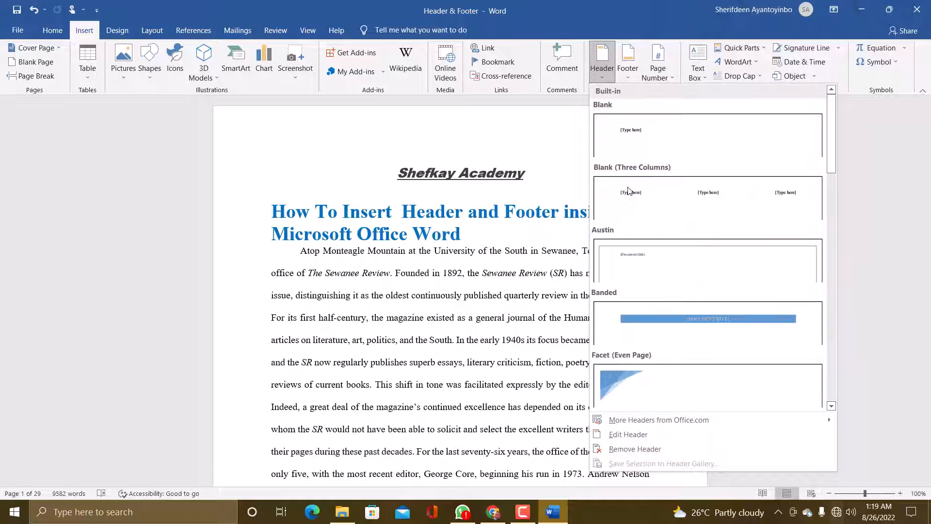
left_click(623, 135)
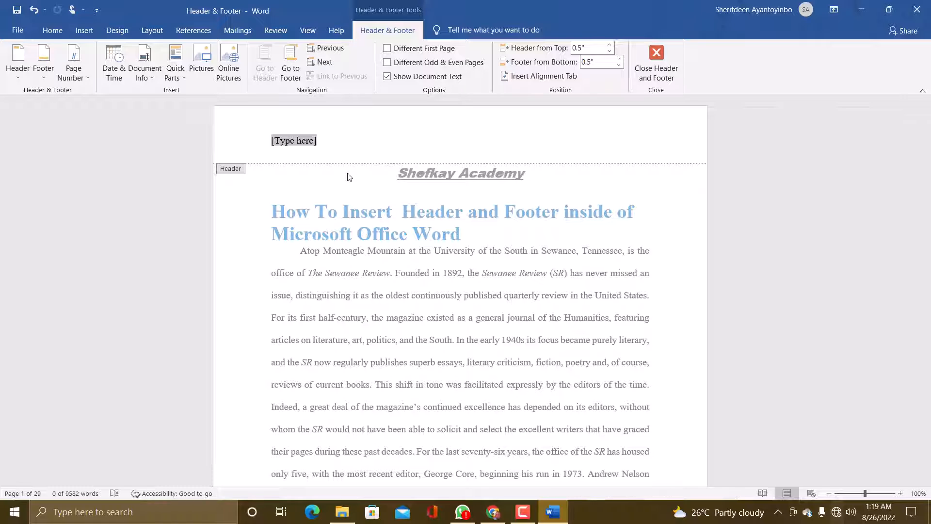
type("Do not copy")
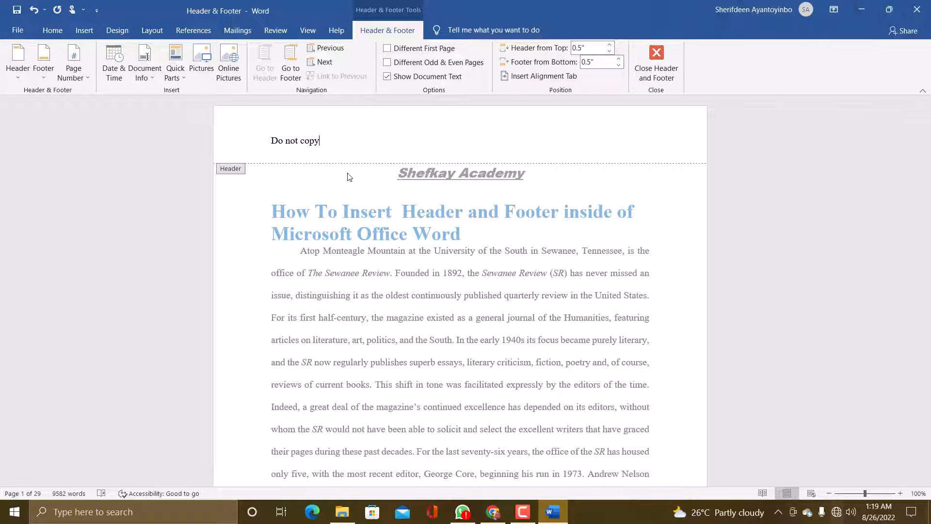
- Examine the header on the successive pages up to about page 8 and return to the first page
scroll(376, 157, "down", 8)
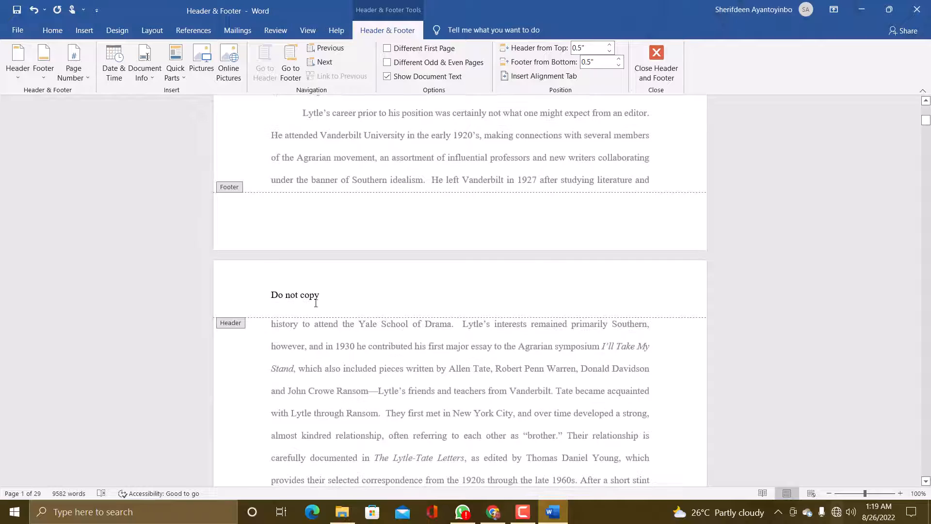
scroll(358, 286, "down", 8)
scroll(372, 293, "down", 6)
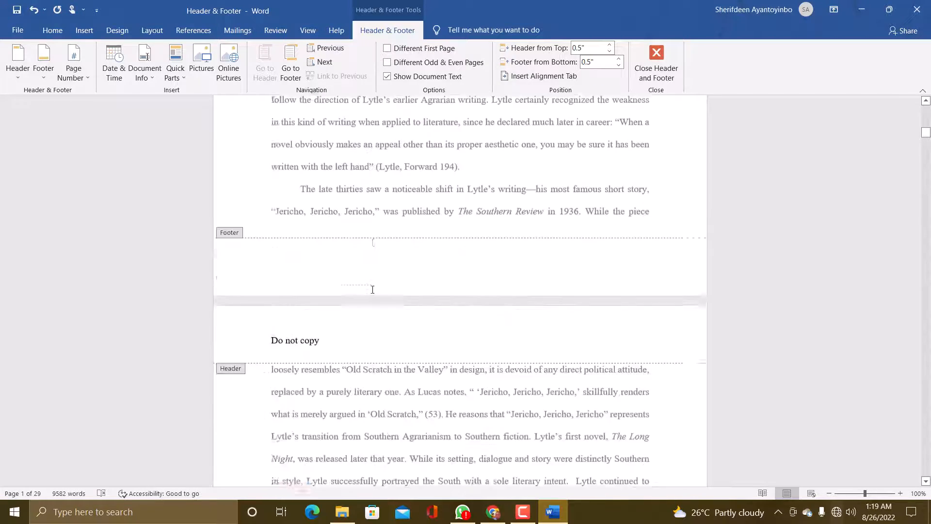
scroll(348, 283, "down", 7)
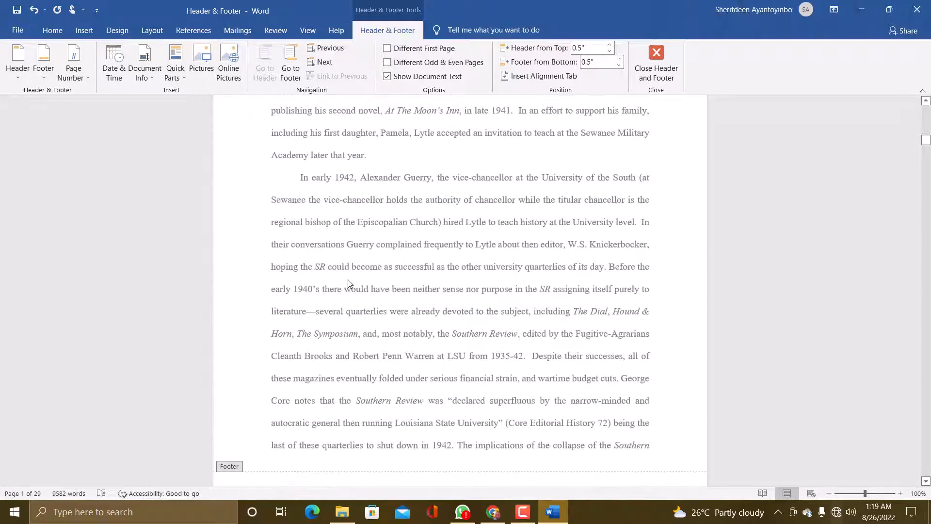
scroll(322, 282, "down", 1)
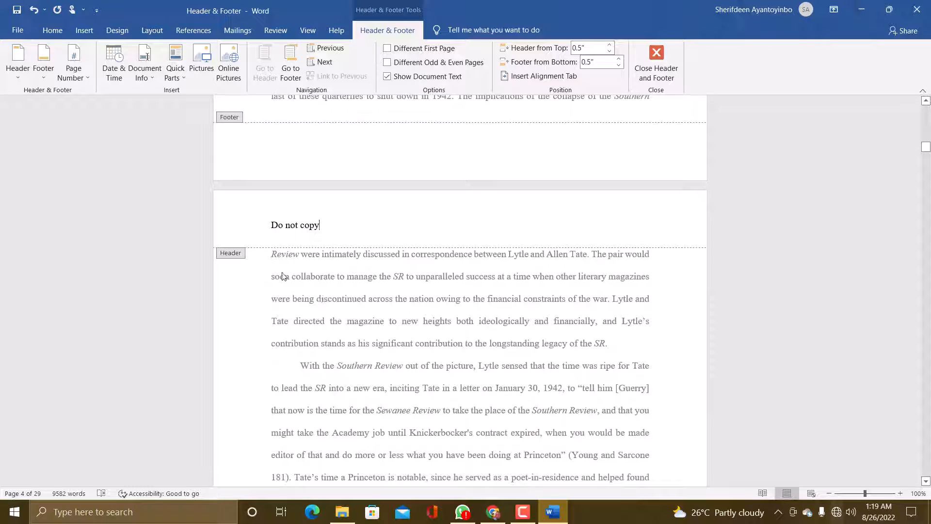
scroll(408, 233, "down", 7)
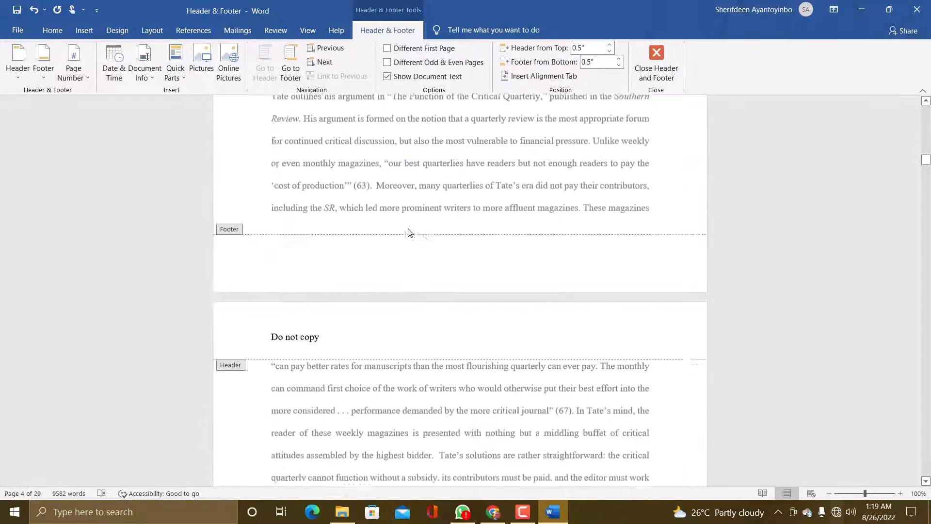
scroll(408, 233, "down", 7)
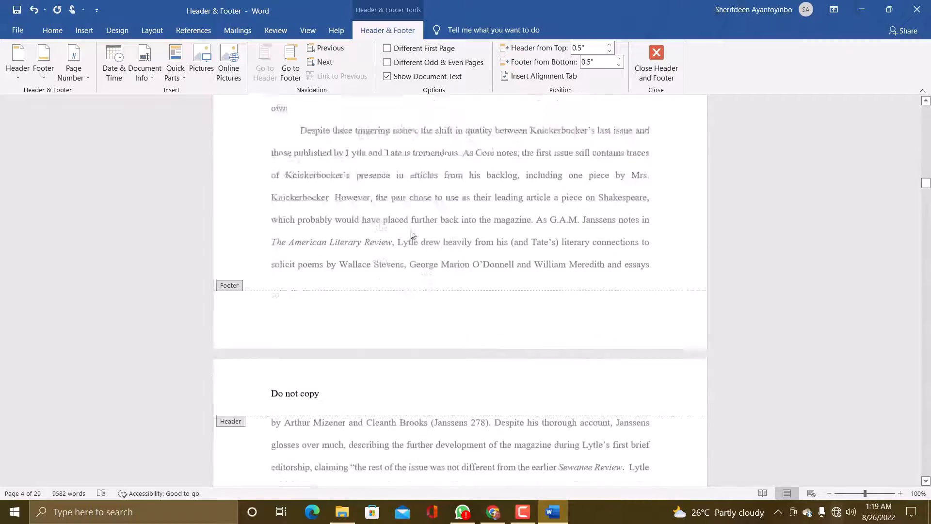
scroll(411, 235, "down", 8)
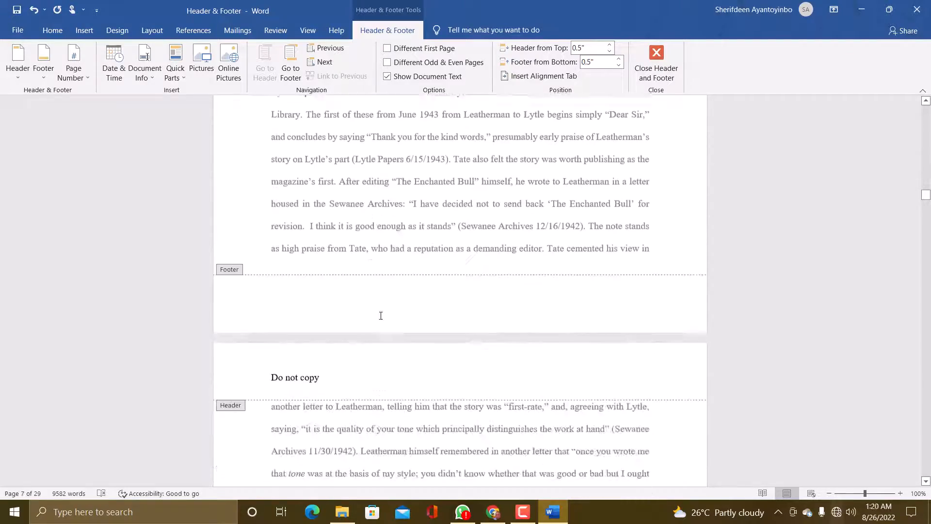
scroll(655, 242, "up", 5)
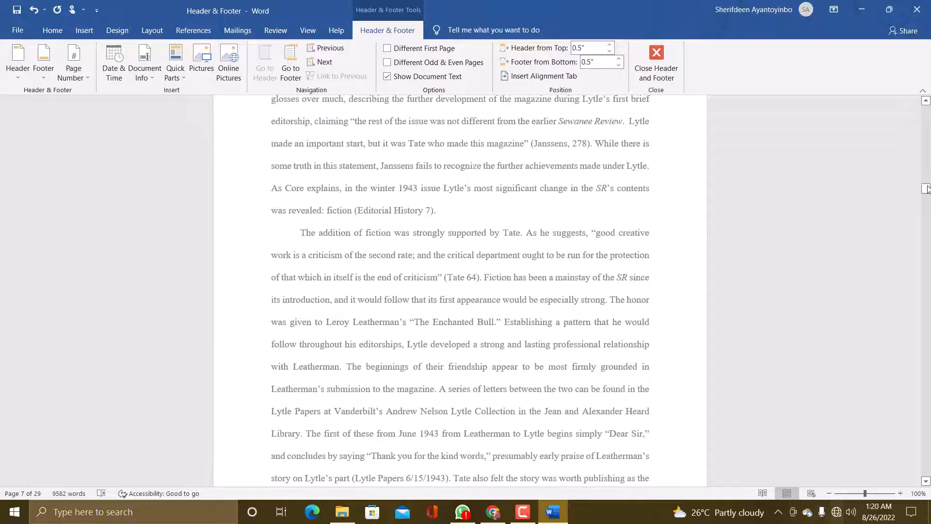
left_click_drag(927, 189, 927, 110)
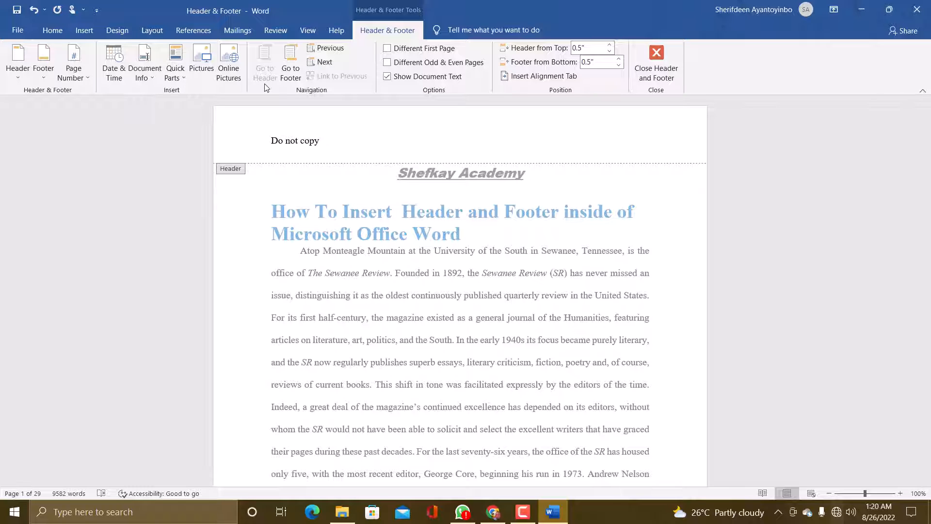
- Add a new header line below "Do not copy" and insert the current date in the 8/26/2022 format
key("Return")
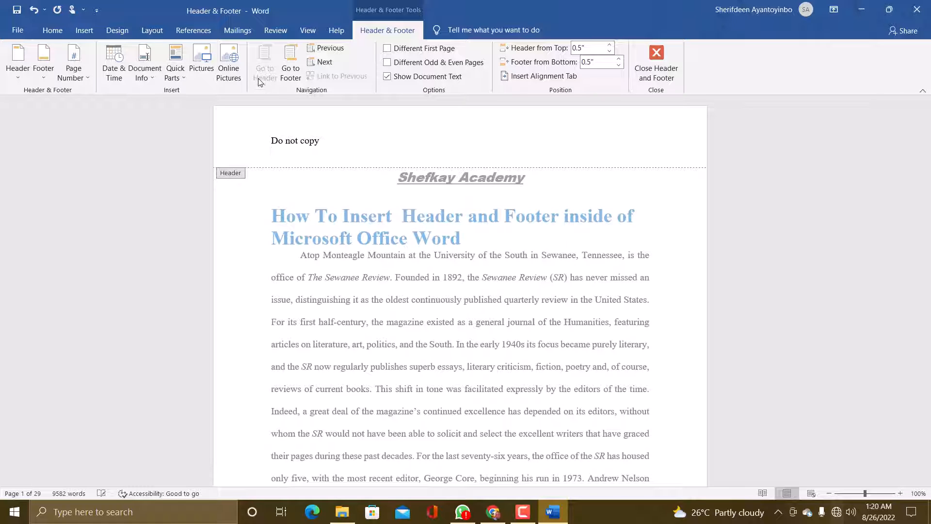
left_click(116, 79)
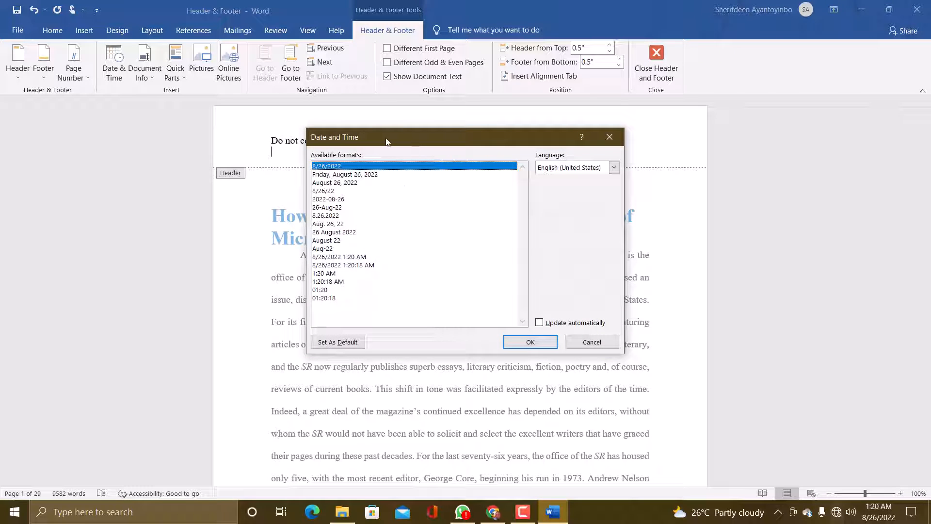
left_click_drag(393, 141, 353, 183)
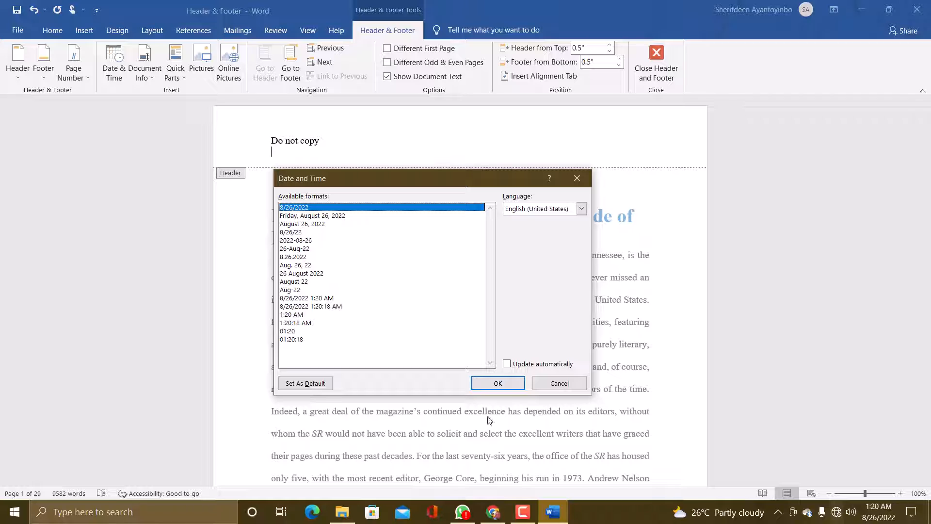
left_click(500, 383)
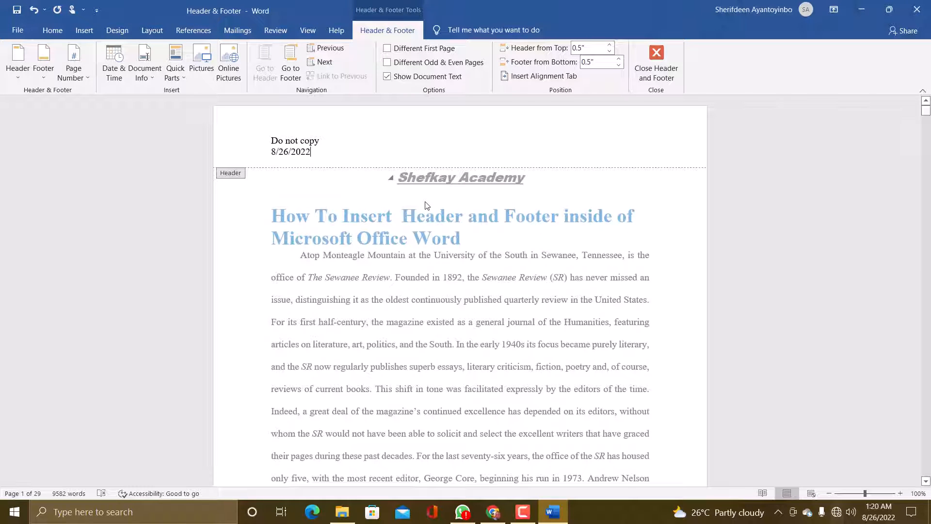
- Add another header line below the date and insert the current time in the 1:20 AM format
key("Return")
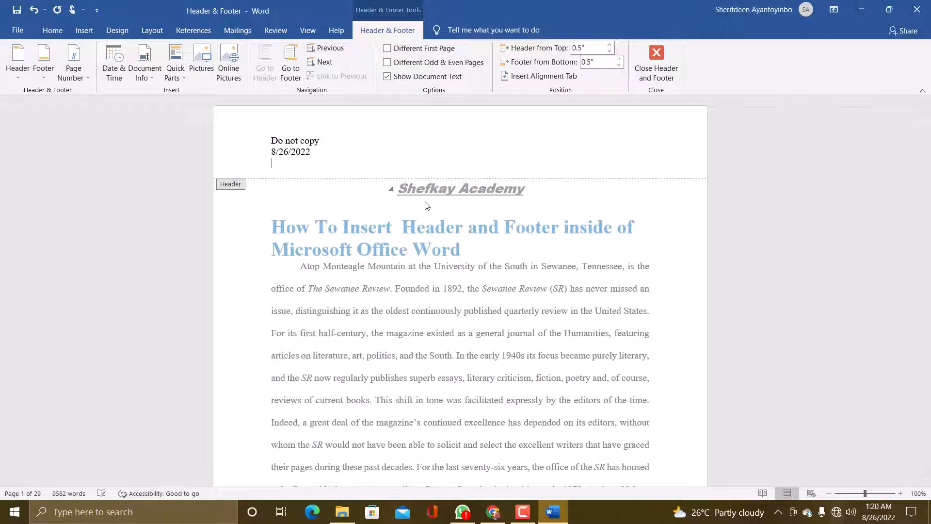
left_click(111, 62)
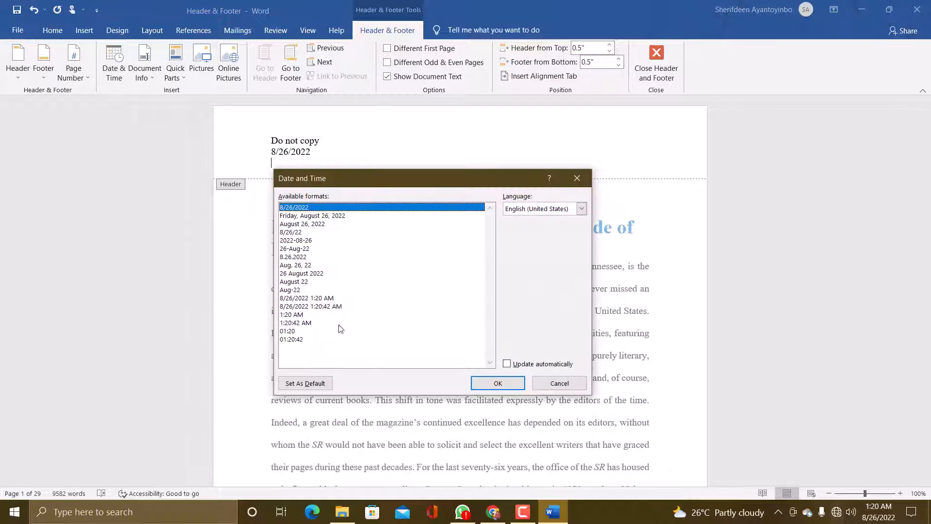
left_click(290, 315)
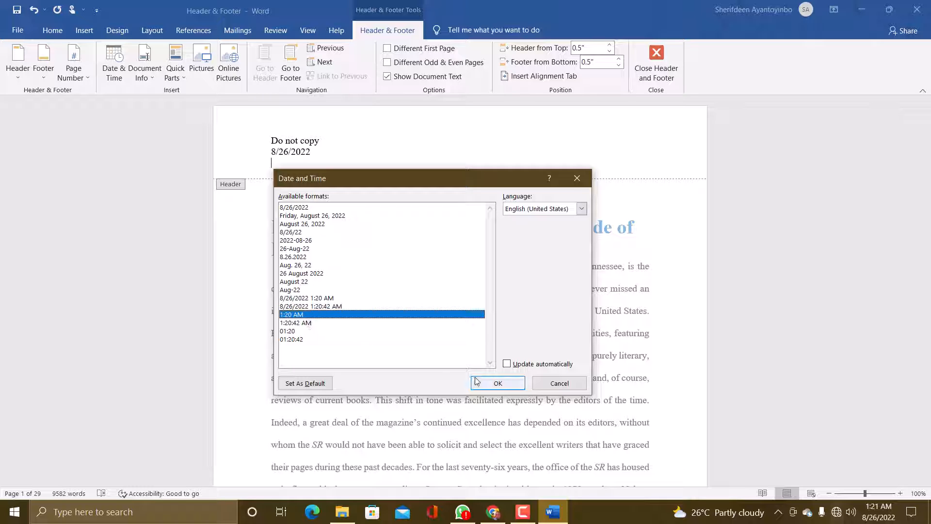
left_click(496, 385)
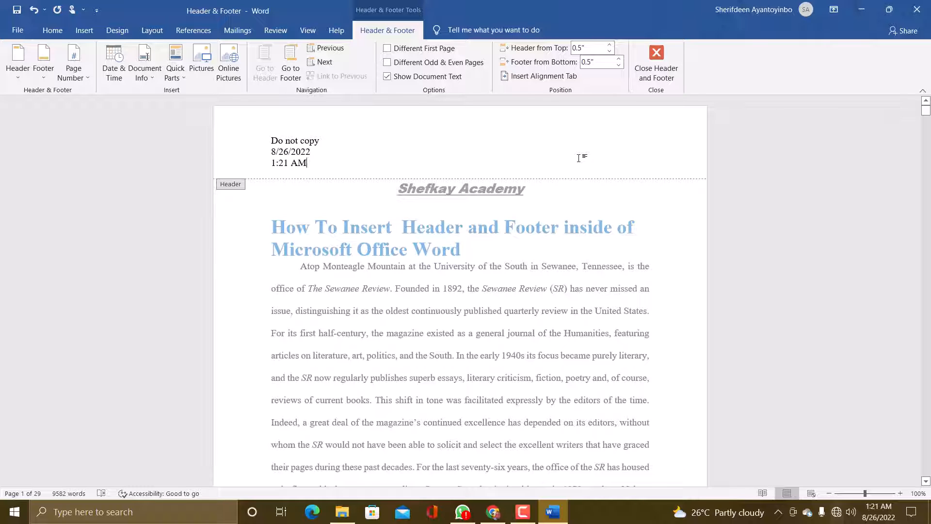
- Insert a center alignment tab relative to the margin, without leader, after the time in the header
left_click(535, 77)
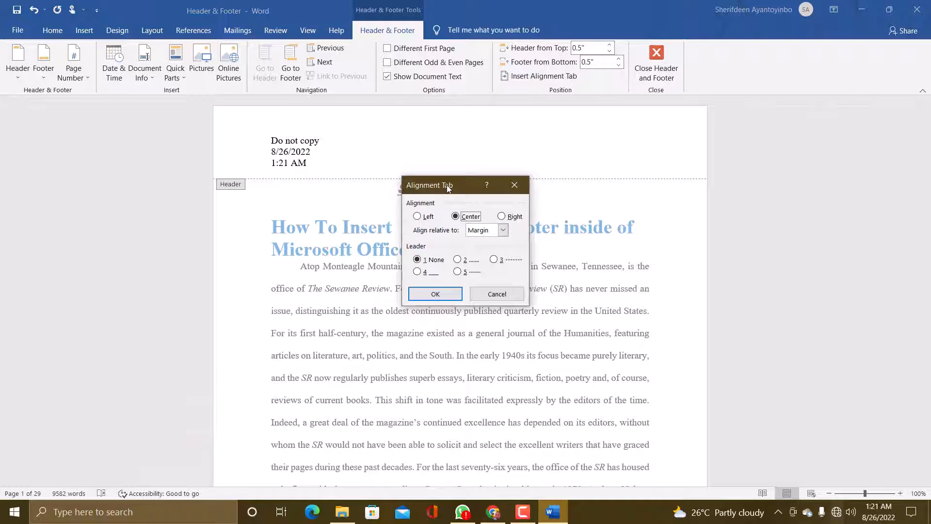
left_click_drag(447, 185, 483, 148)
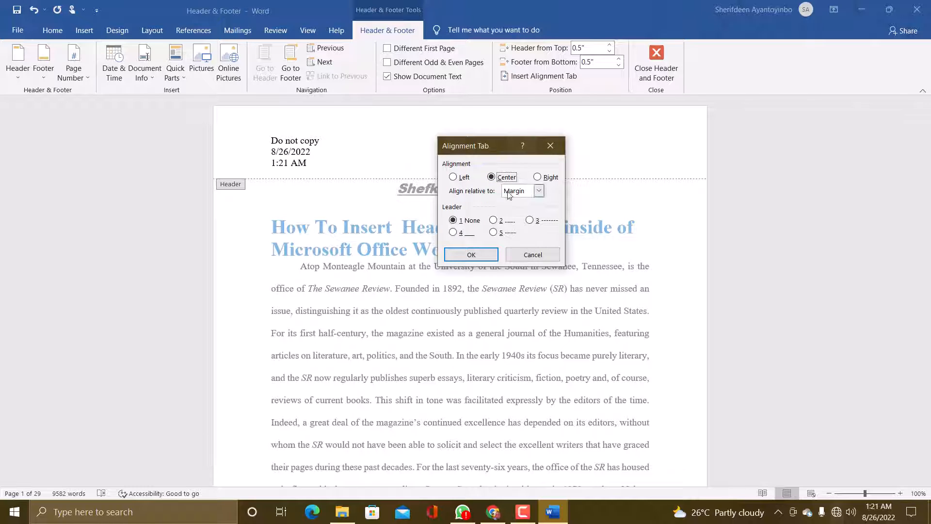
left_click(473, 254)
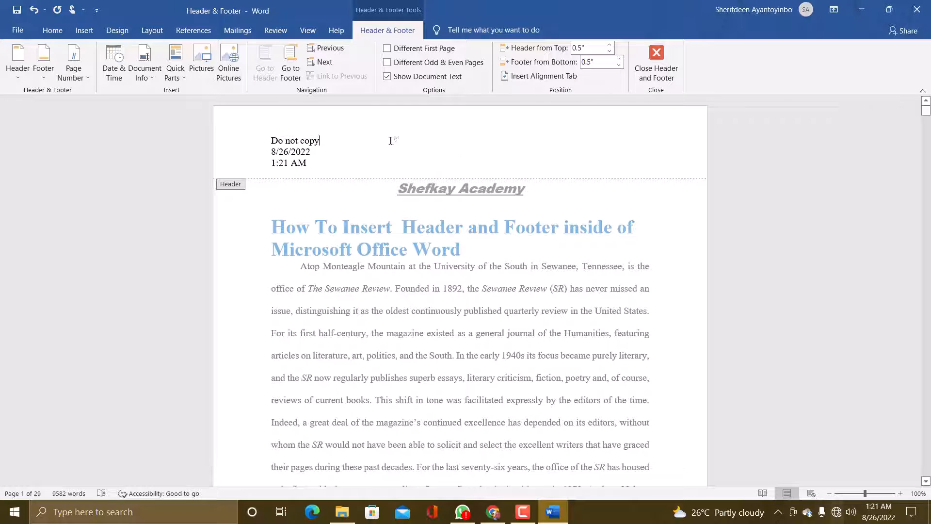
- Insert a center alignment tab relative to the margin after "Do not copy" in the header and enter "shefkay" there
left_click(535, 78)
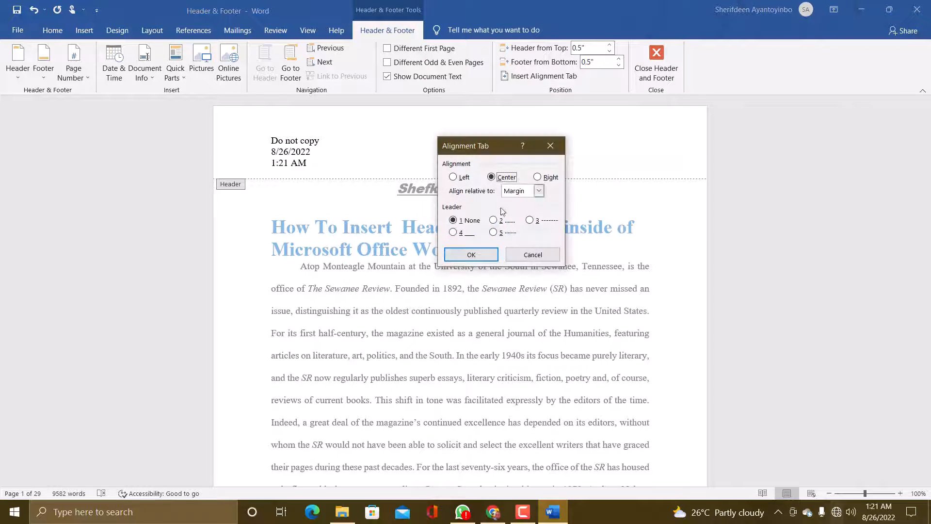
left_click(477, 254)
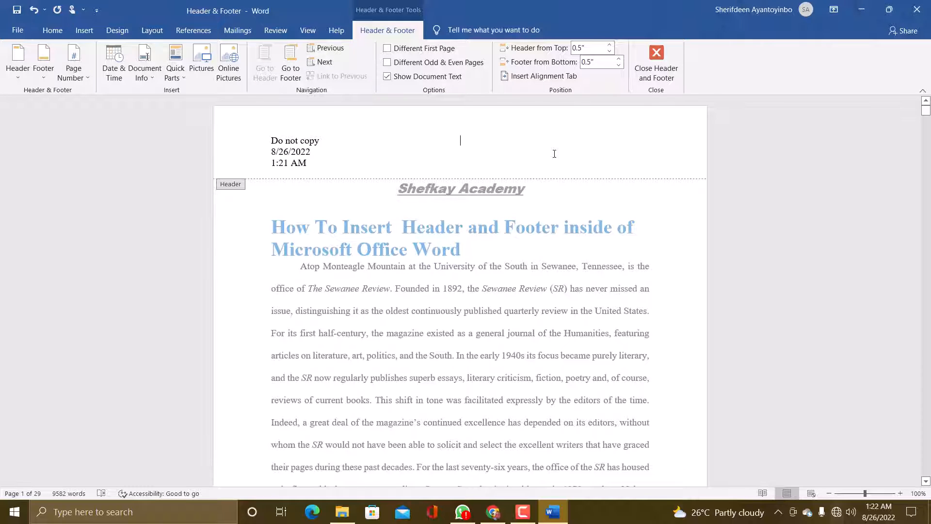
type("sh")
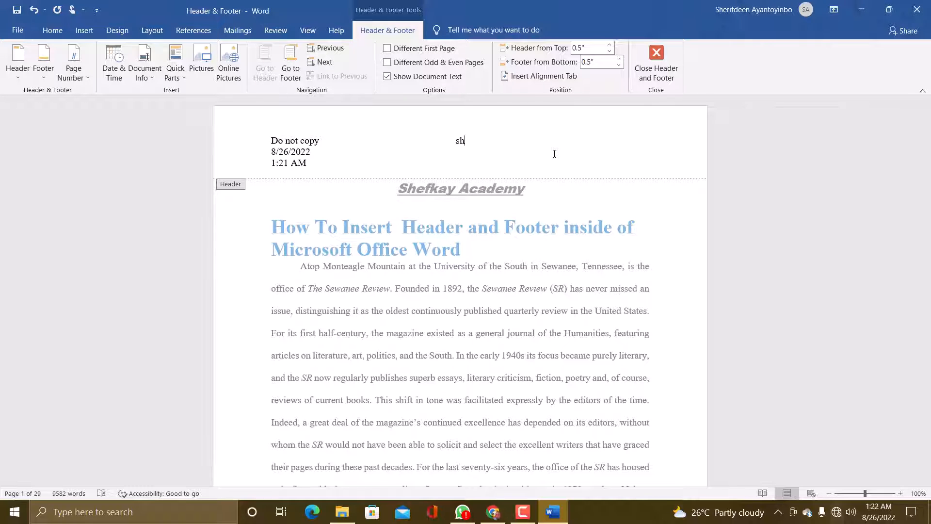
type("efkay")
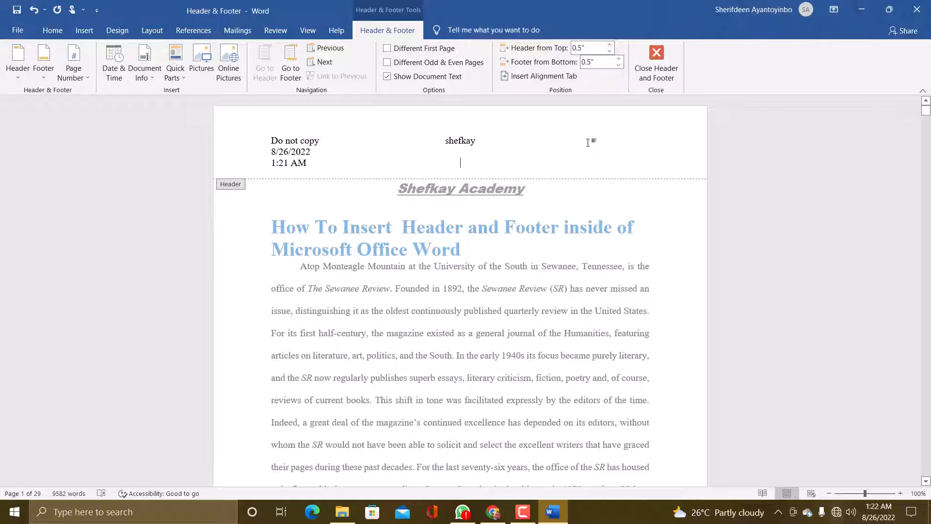
- Insert a right alignment tab relative to the margin, without leader, after "shefkay", enter "love you all" there, and close the header
left_click(499, 142)
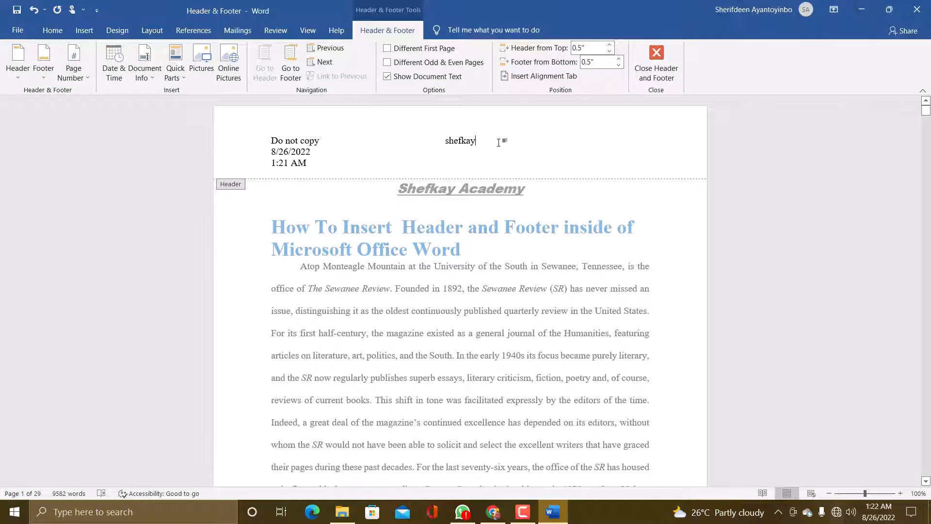
left_click(526, 80)
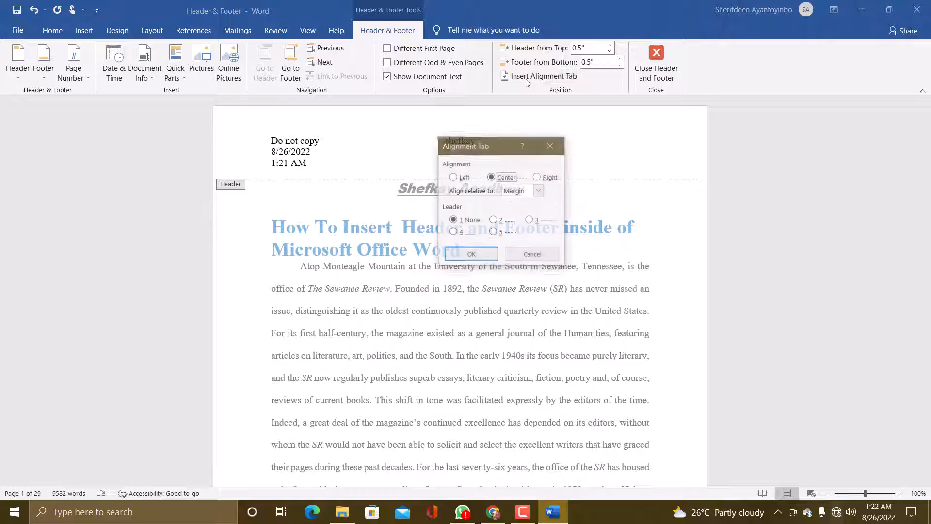
left_click(538, 178)
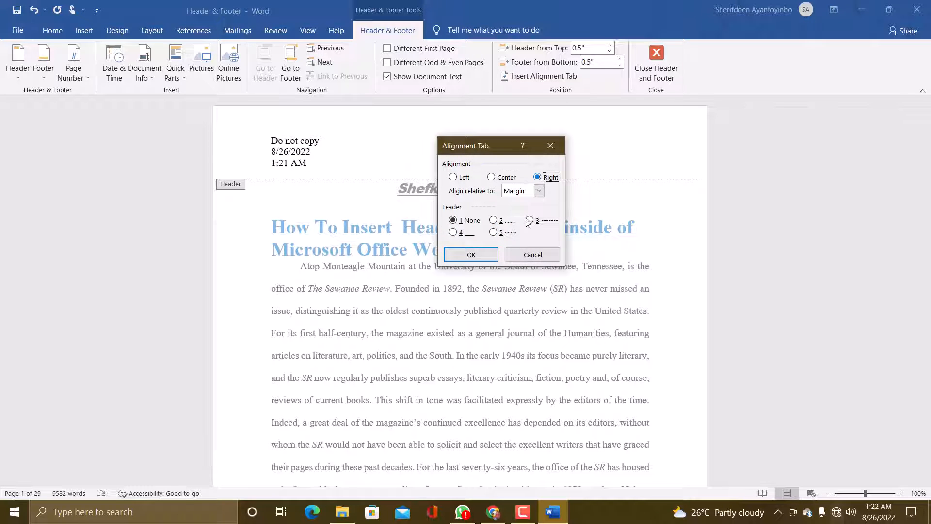
left_click(477, 258)
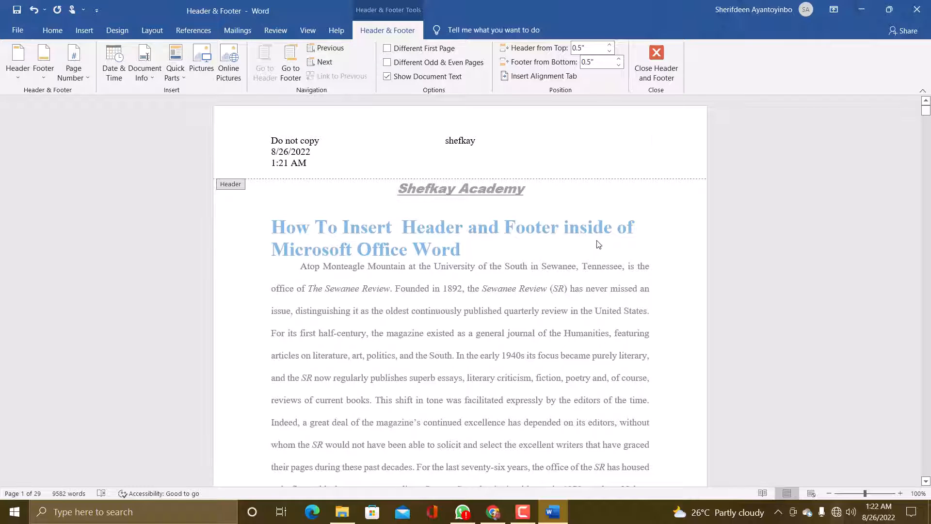
type("love")
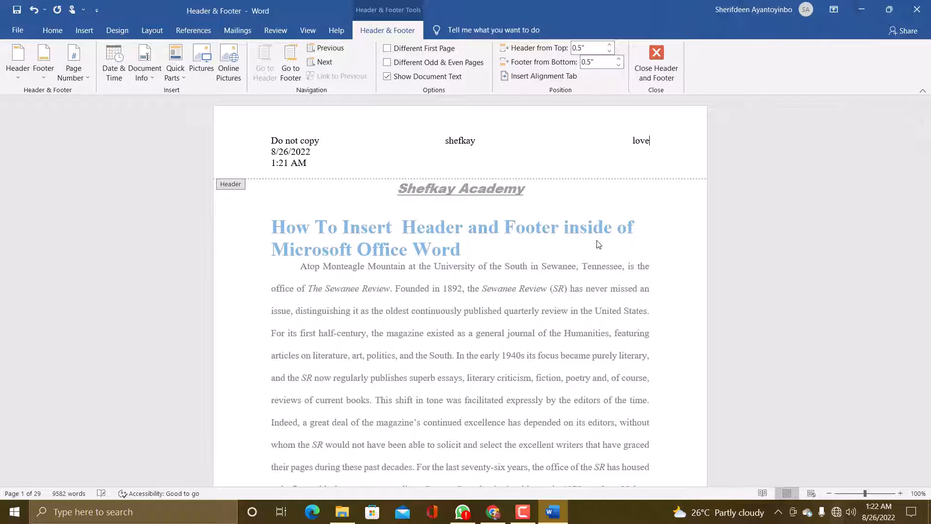
type(" you all")
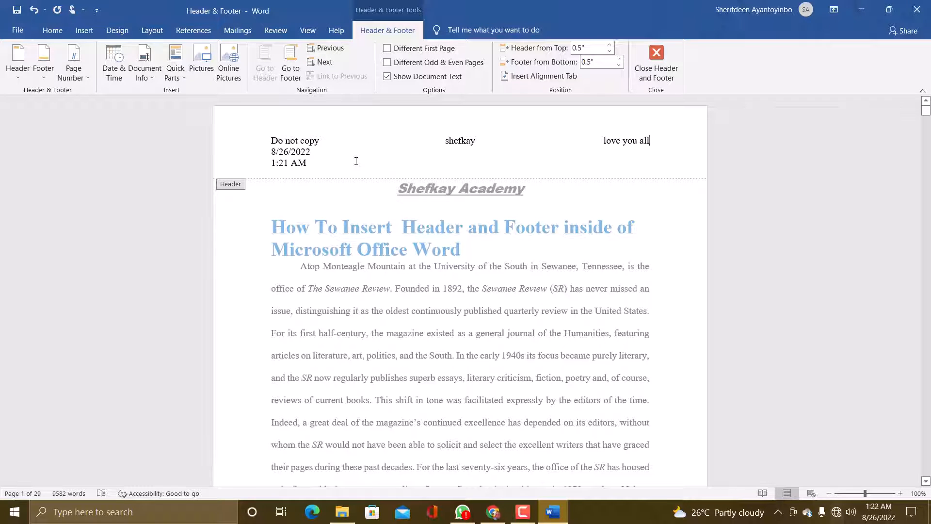
left_click(658, 84)
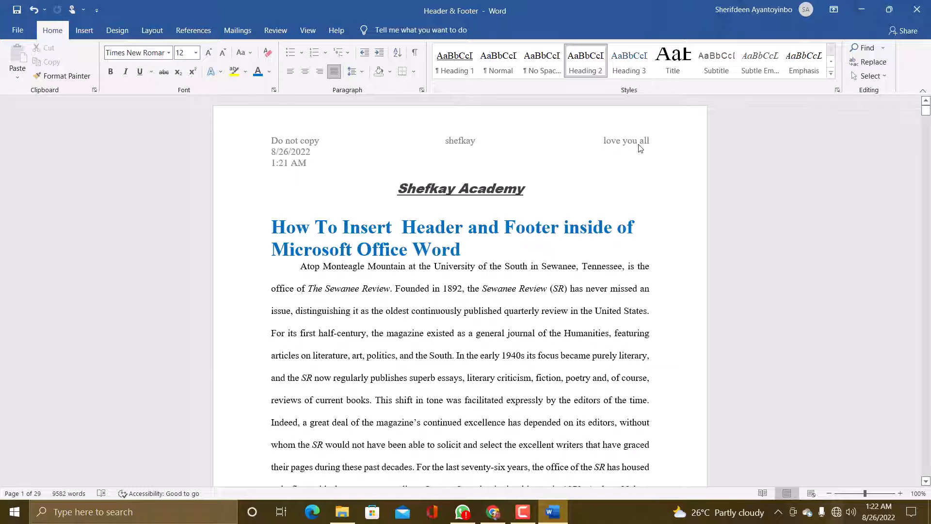
- Examine the header on the first pages of the document and return to page 1
scroll(628, 155, "down", 12)
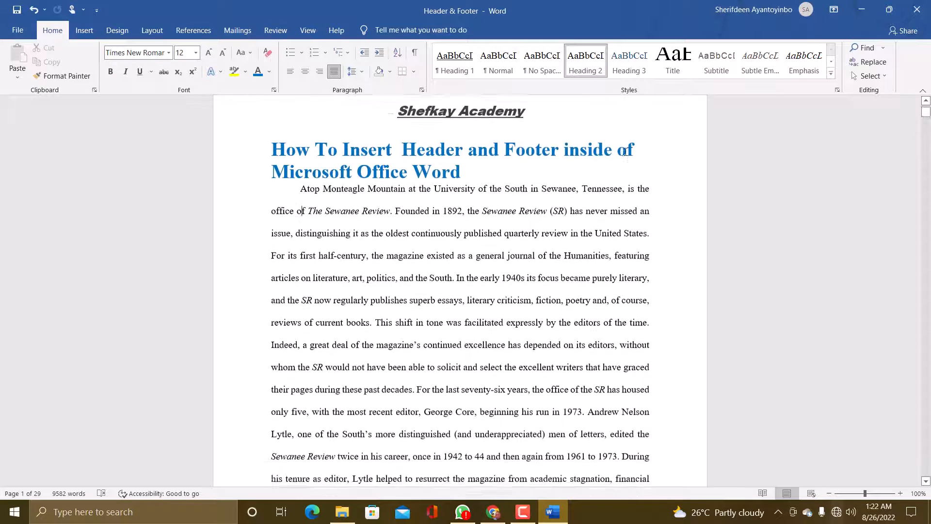
scroll(625, 152, "down", 7)
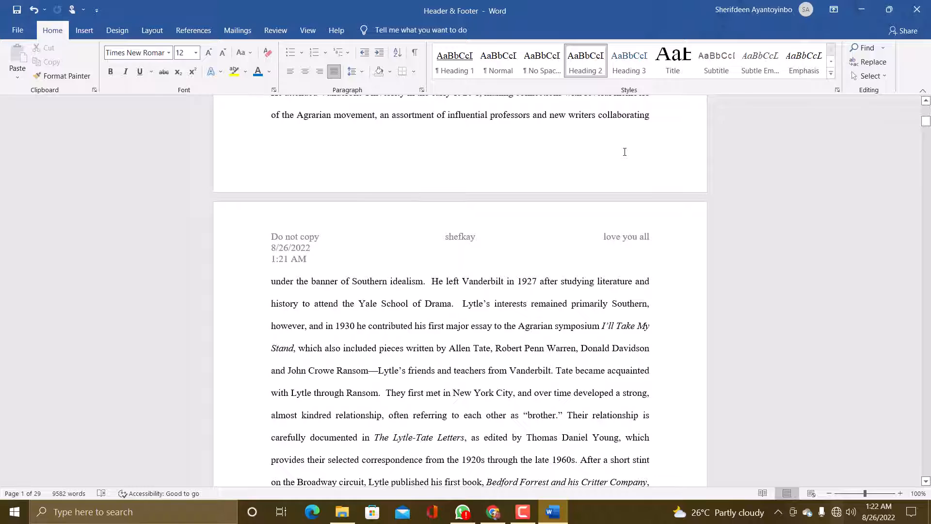
scroll(625, 151, "down", 11)
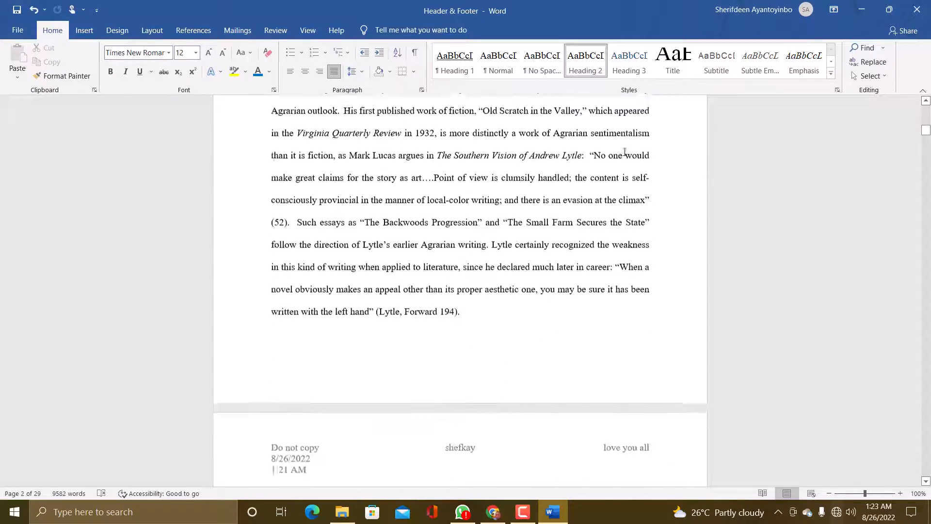
scroll(625, 152, "down", 12)
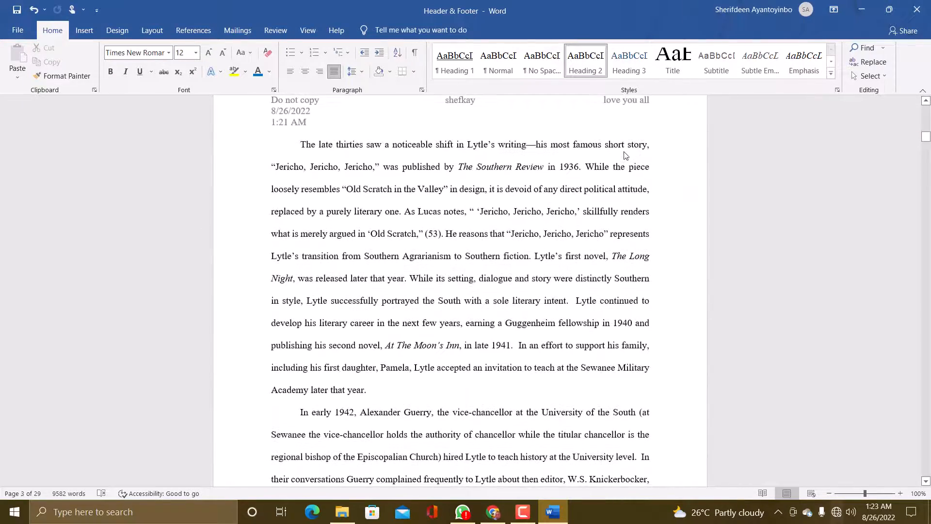
scroll(625, 155, "up", 1)
scroll(627, 152, "down", 5)
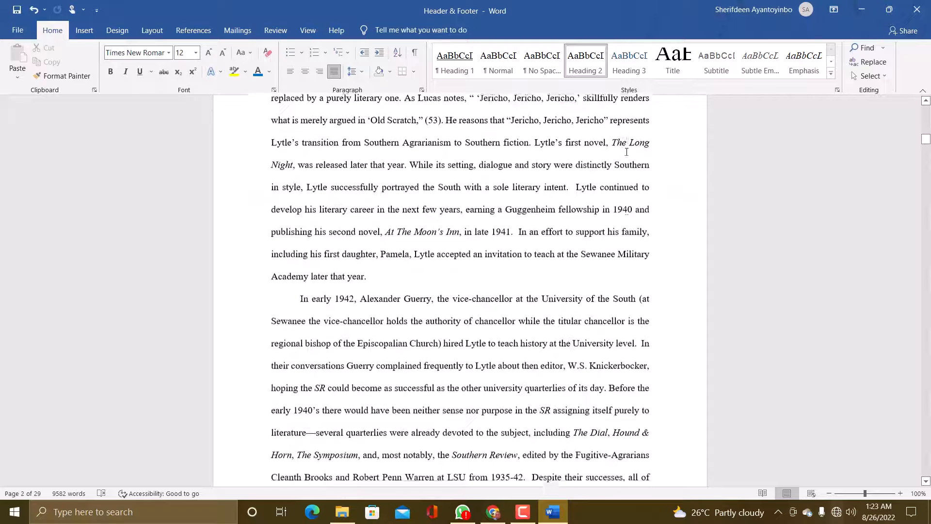
scroll(626, 151, "down", 14)
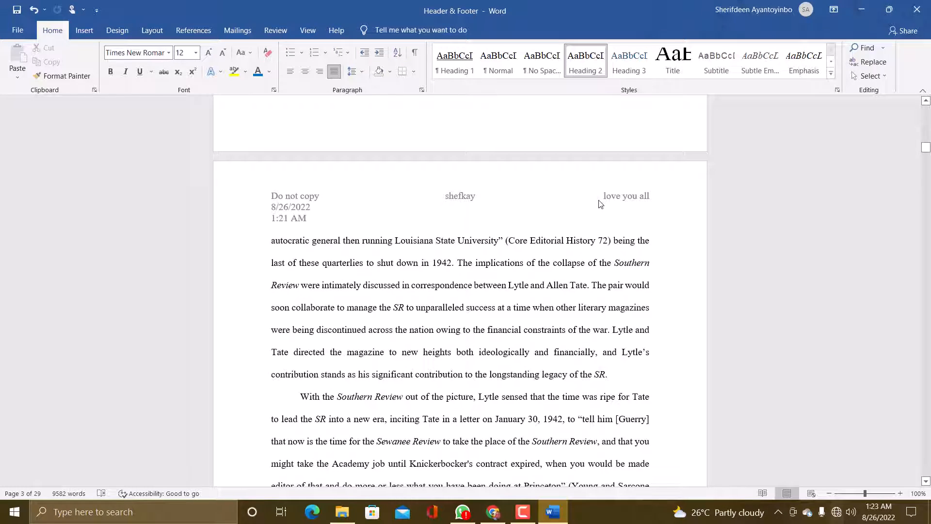
scroll(601, 204, "up", 19)
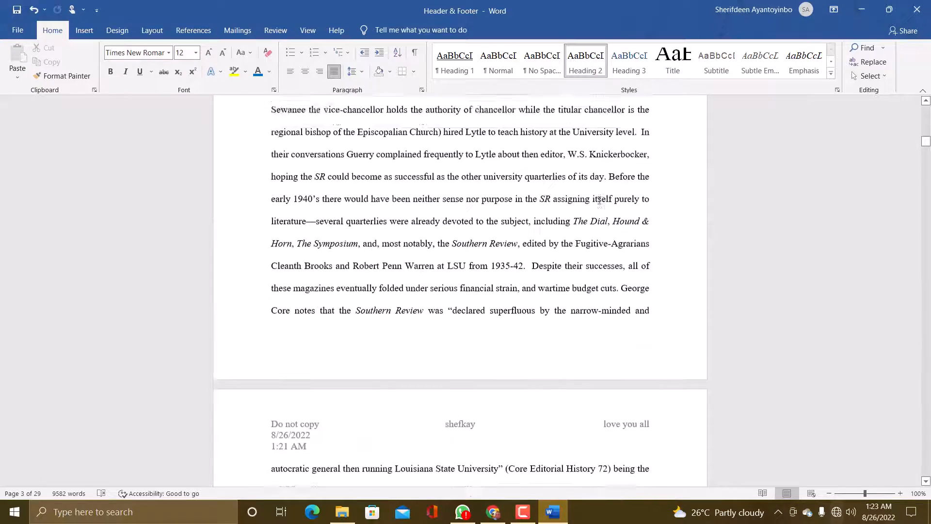
scroll(599, 200, "up", 20)
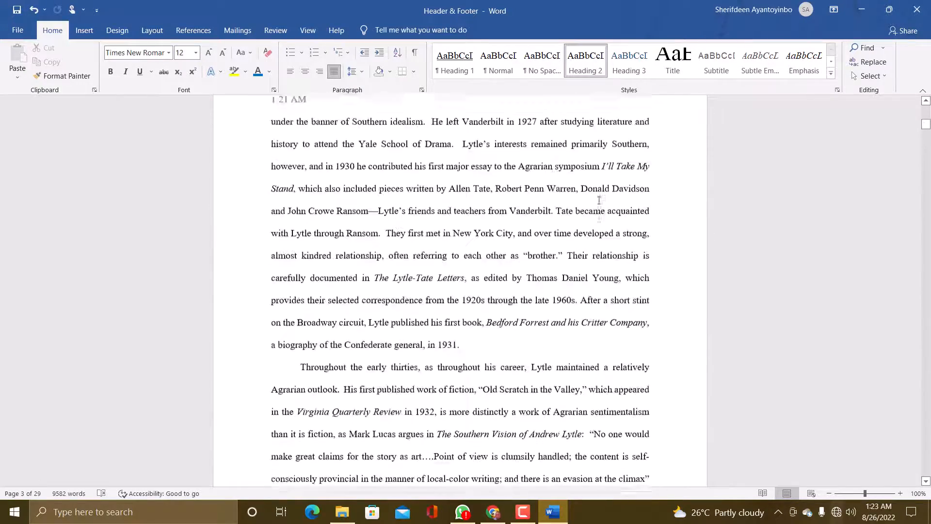
scroll(599, 200, "up", 14)
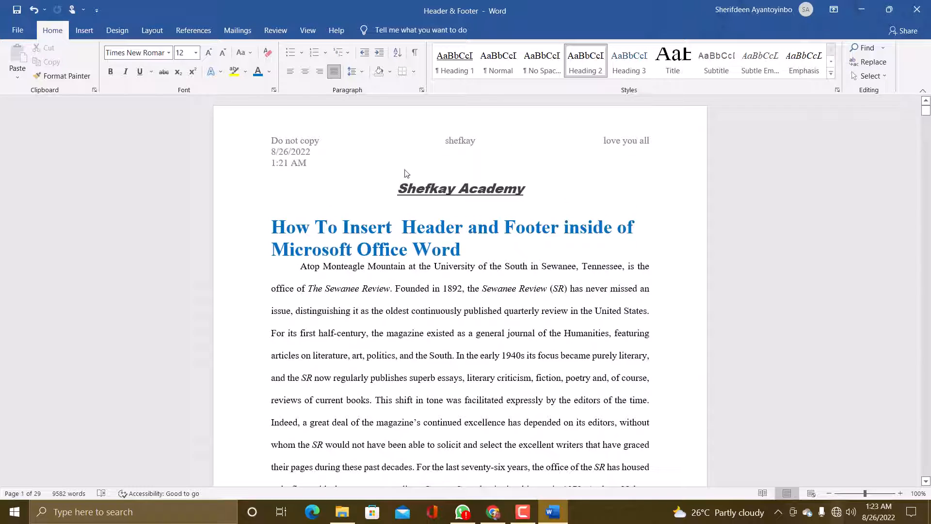
scroll(467, 179, "down", 20)
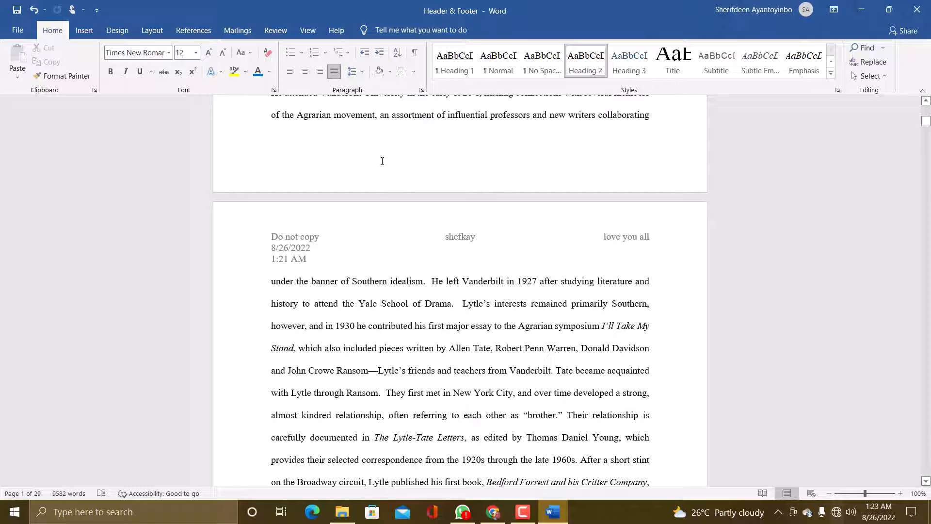
double_click(373, 168)
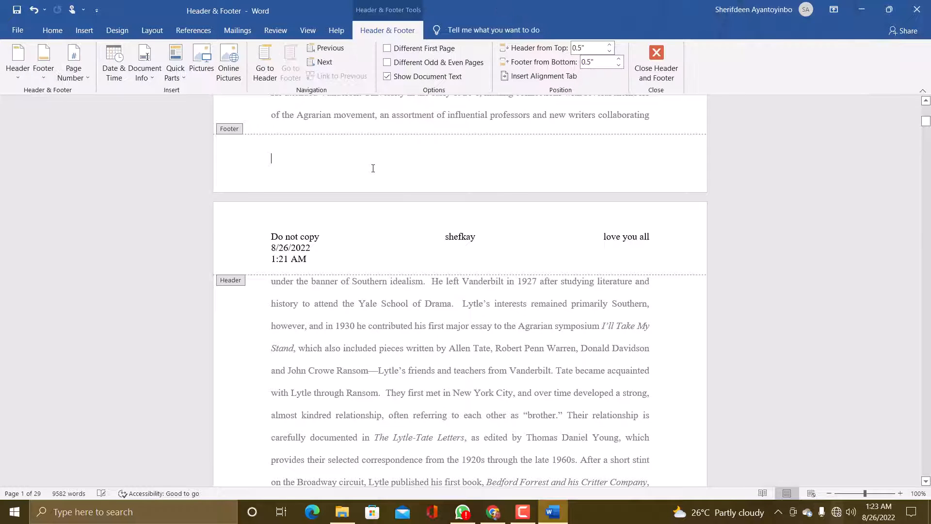
left_click(641, 60)
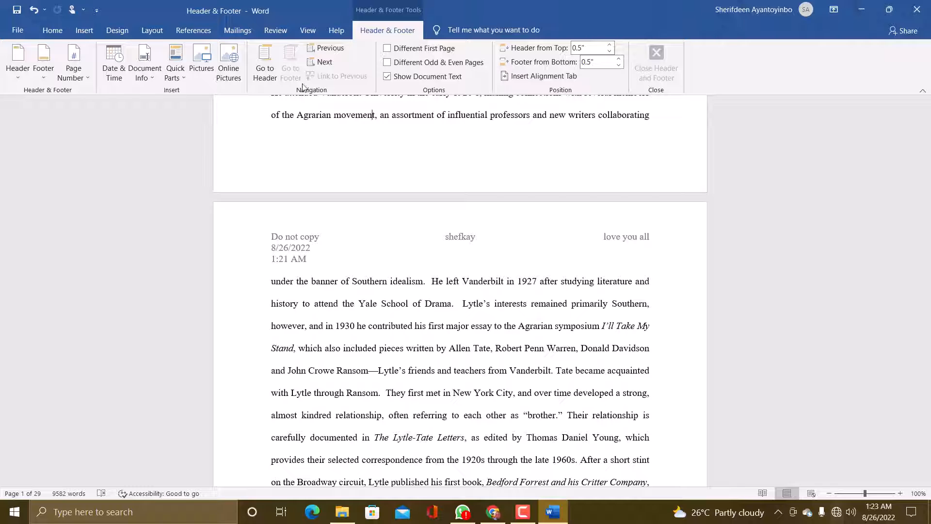
- Insert the built-in Blank footer and delete its placeholder text
left_click(85, 30)
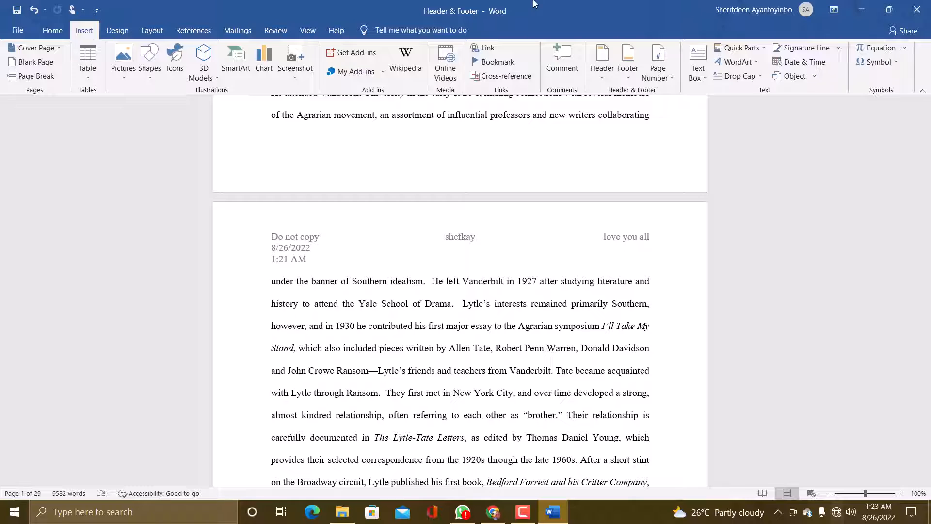
left_click(628, 60)
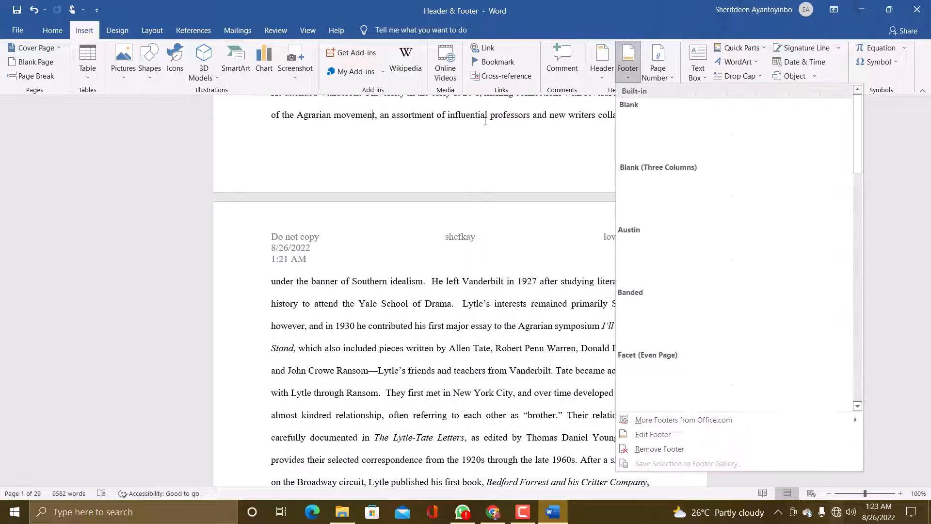
left_click(659, 137)
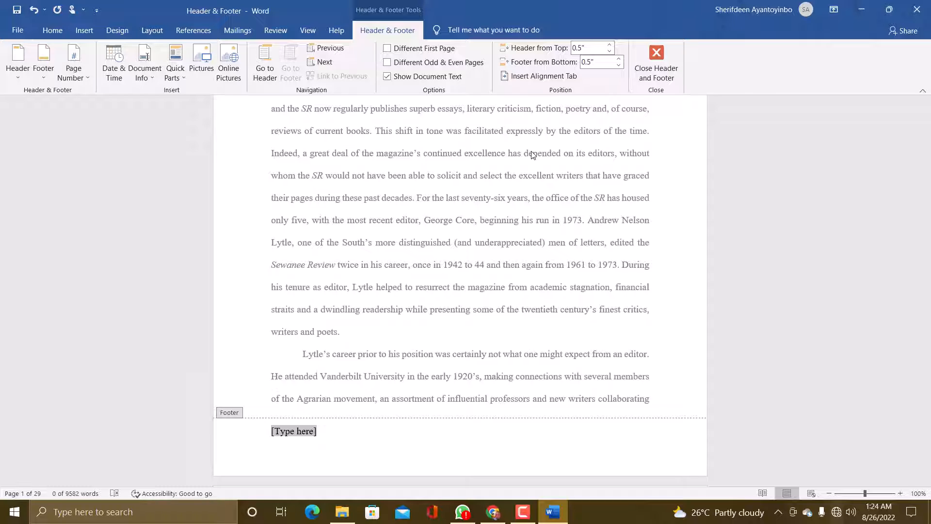
key("Delete")
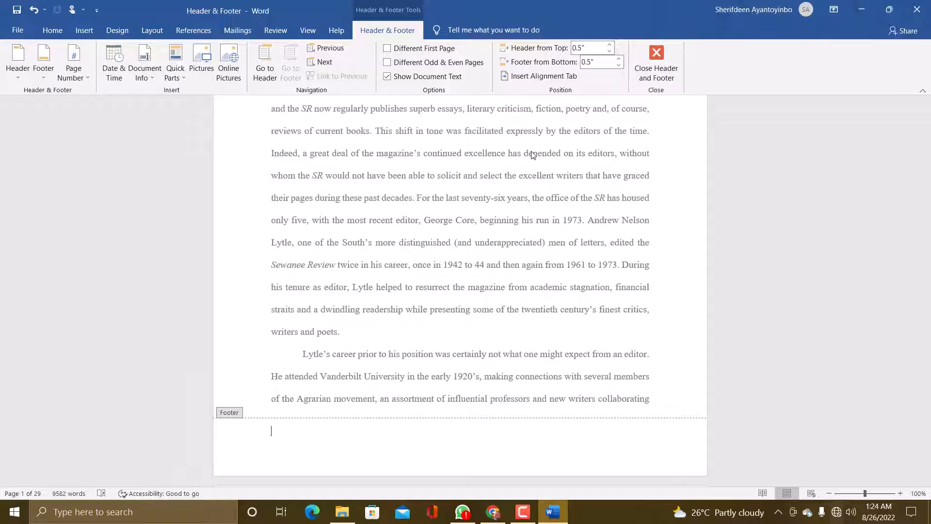
- Enter "I am a Nigeria" in the footer and, on a second line, "Contact:" followed by the phone number
type("i an")
key("BackSpace")
key("BackSpace")
type("m a Nigeria")
key("Return")
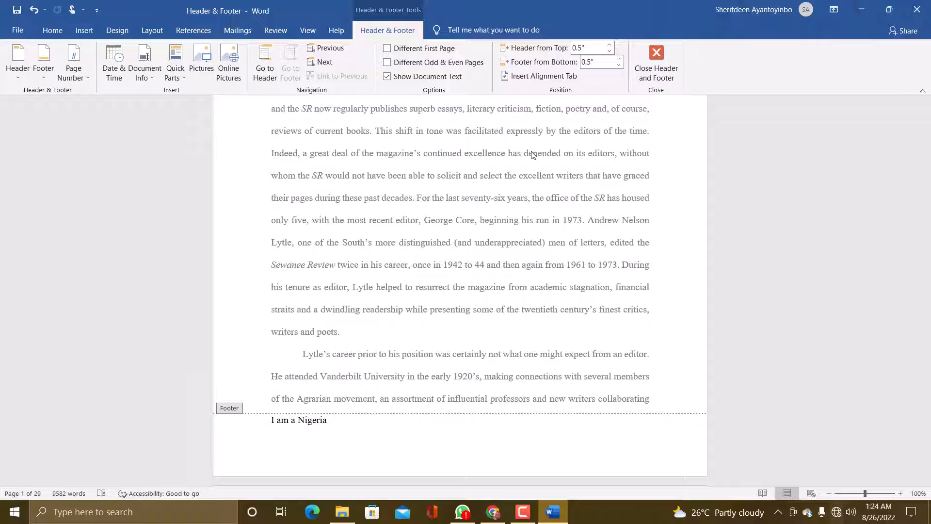
type("contact: 0805646")
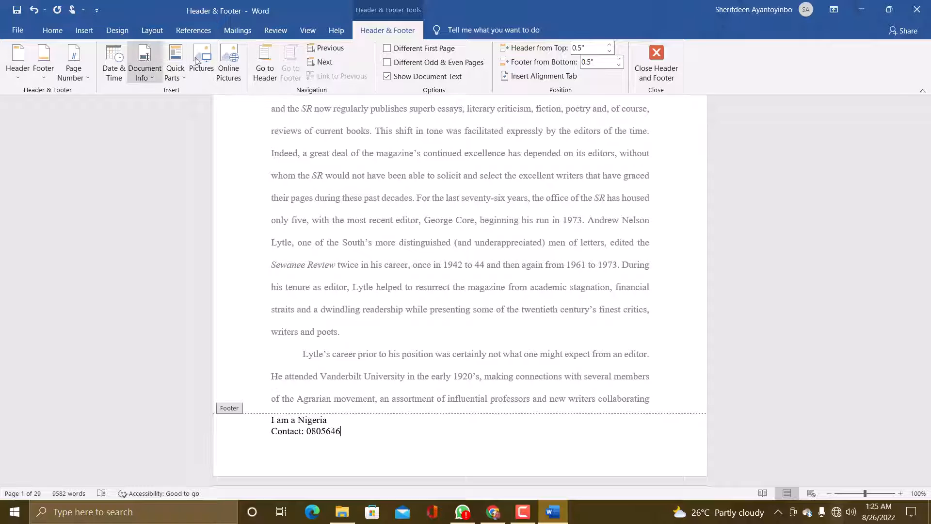
- Start inserting a picture from file after the contact line in the footer and look through the Downloads folder for an image
scroll(394, 212, "up", 6)
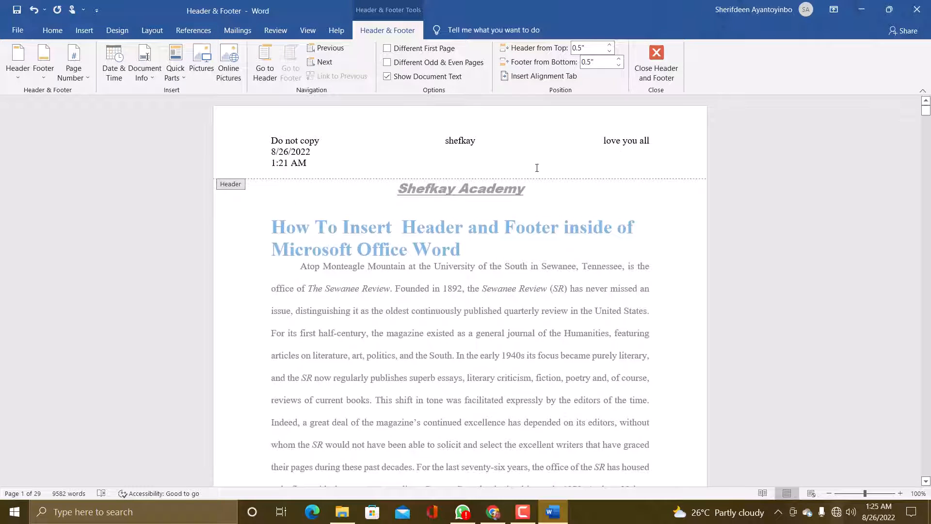
scroll(528, 212, "down", 2)
scroll(529, 212, "down", 4)
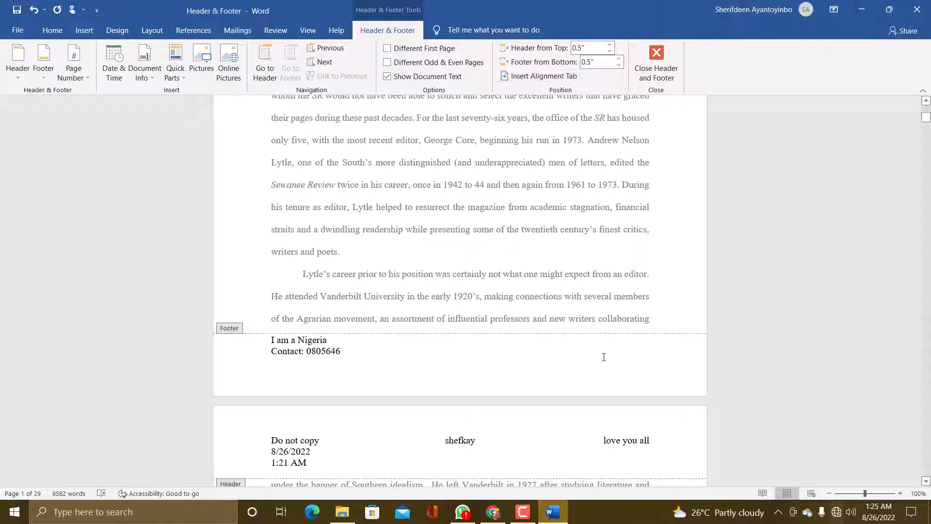
left_click(203, 68)
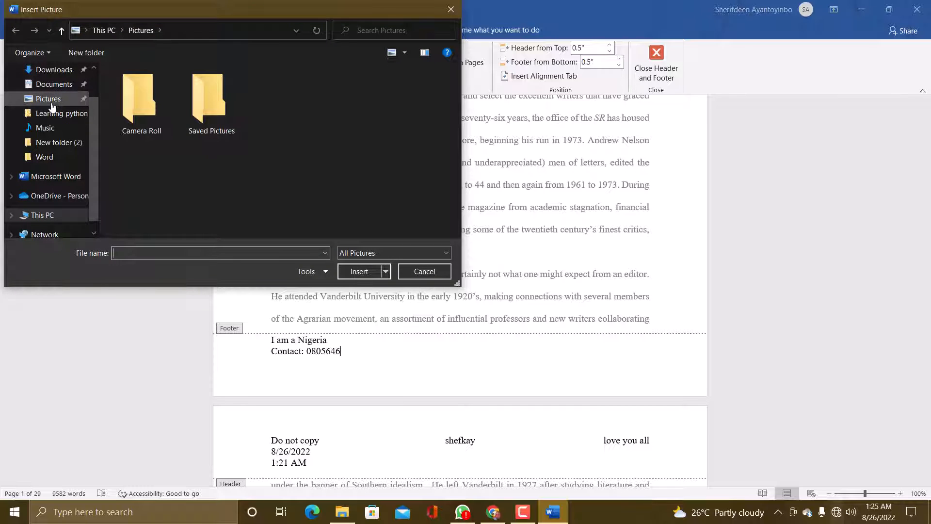
left_click(53, 70)
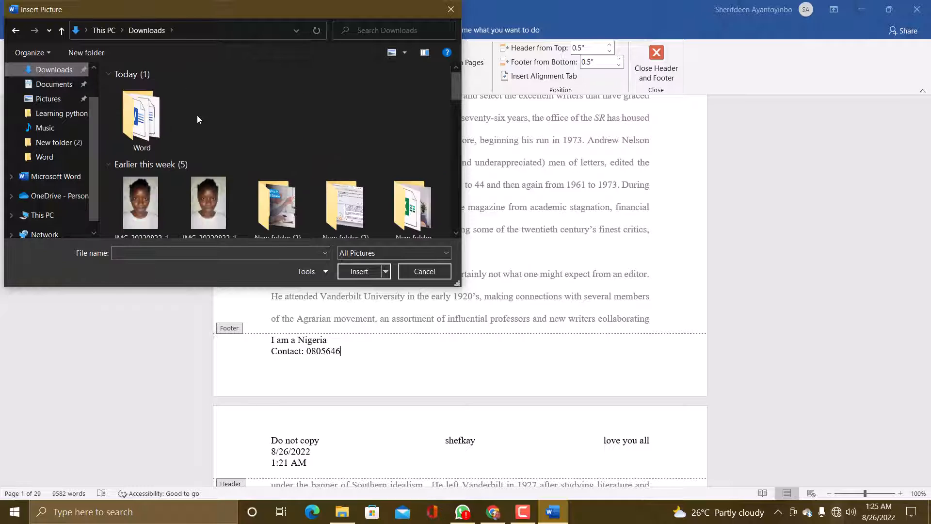
scroll(198, 119, "down", 10)
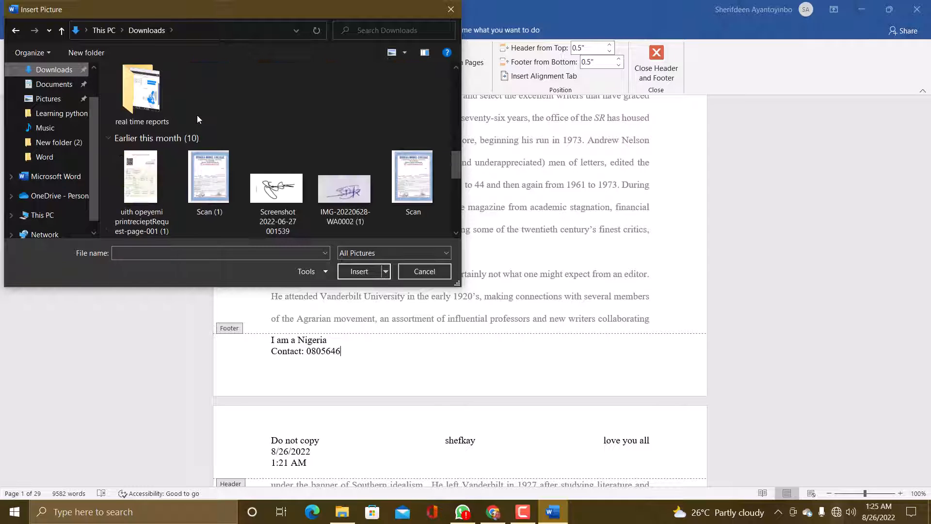
scroll(197, 116, "down", 3)
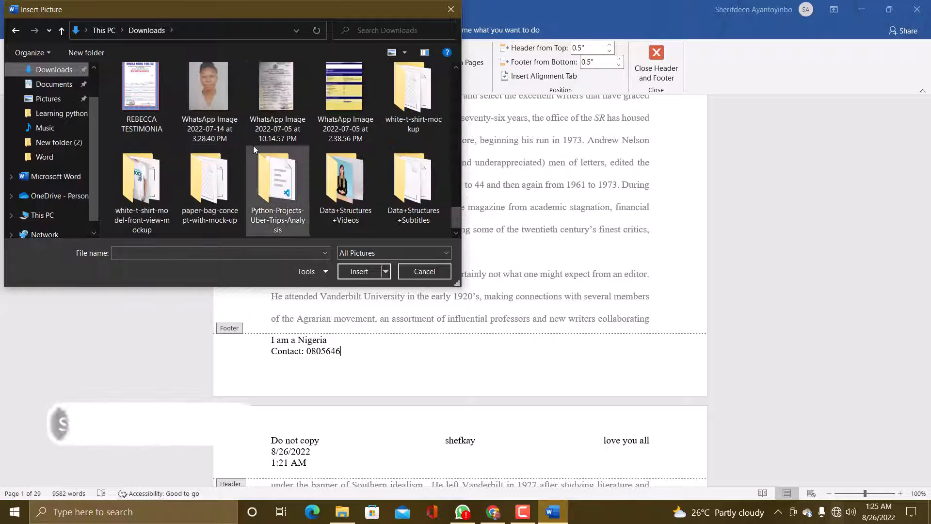
scroll(254, 146, "up", 4)
scroll(254, 141, "up", 8)
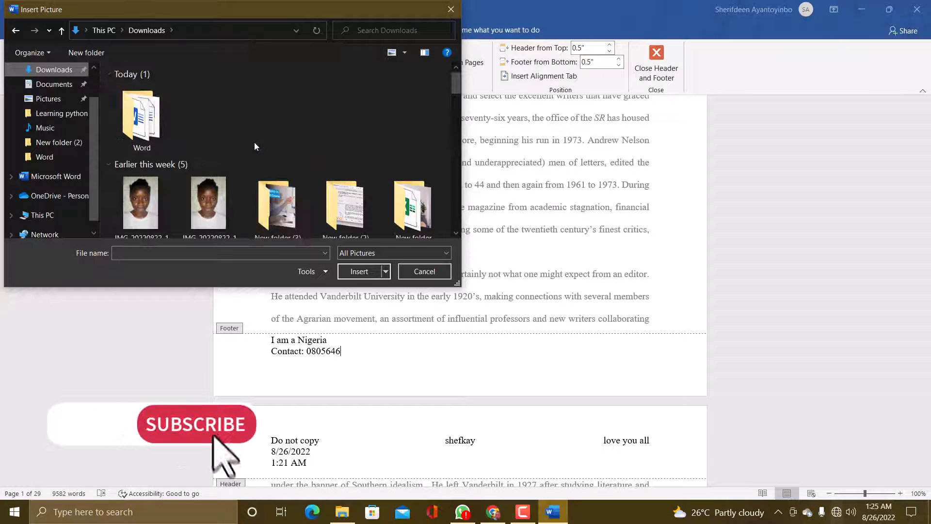
scroll(49, 78, "up", 1)
left_click(48, 95)
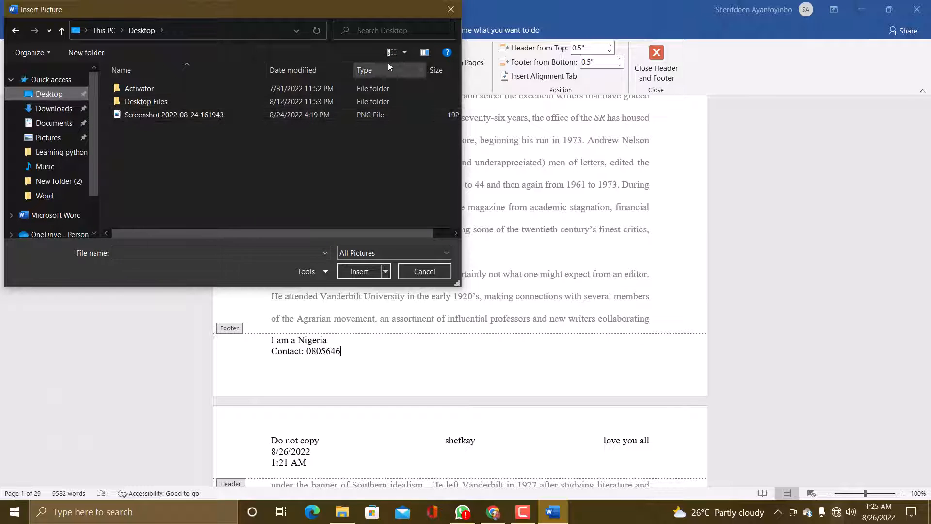
left_click(406, 52)
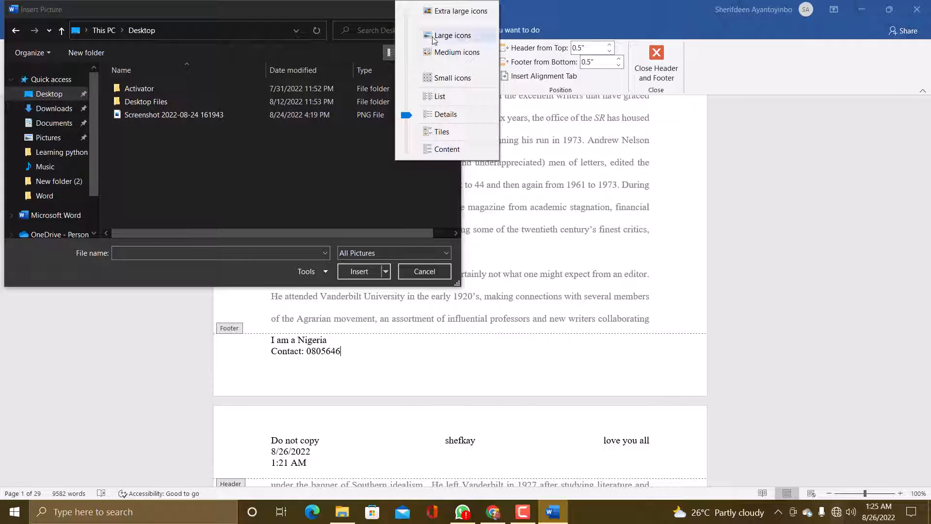
left_click(430, 36)
left_click(284, 121)
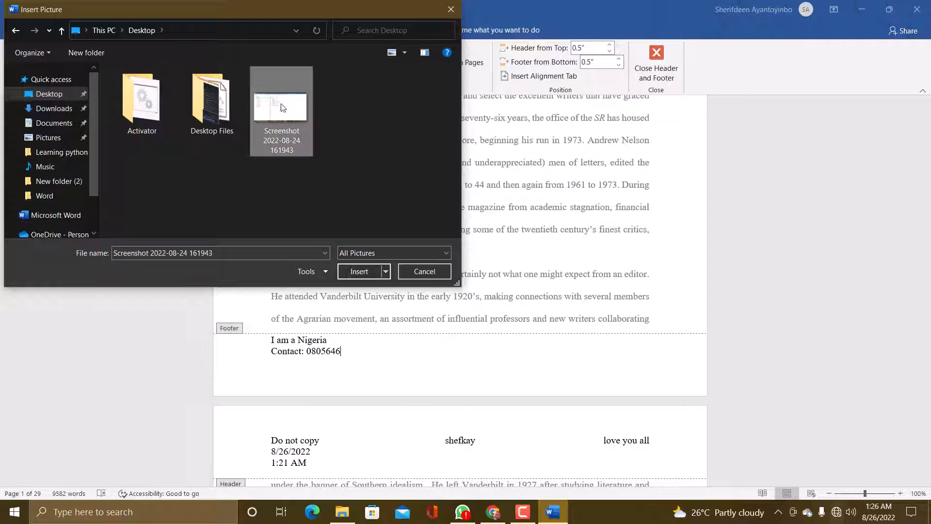
left_click(360, 272)
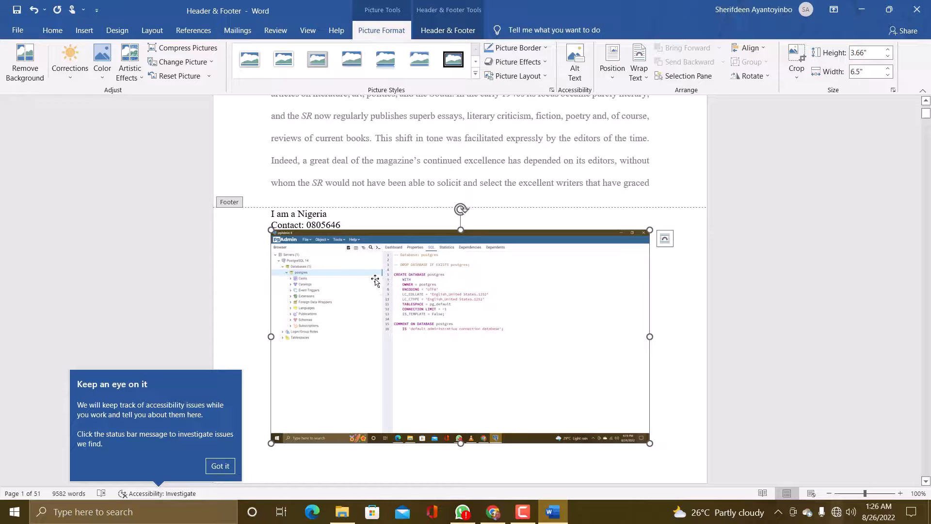
- Shrink the inserted footer picture proportionally to about 1.42" high by 2.52" wide
scroll(434, 296, "up", 5)
scroll(650, 344, "down", 6)
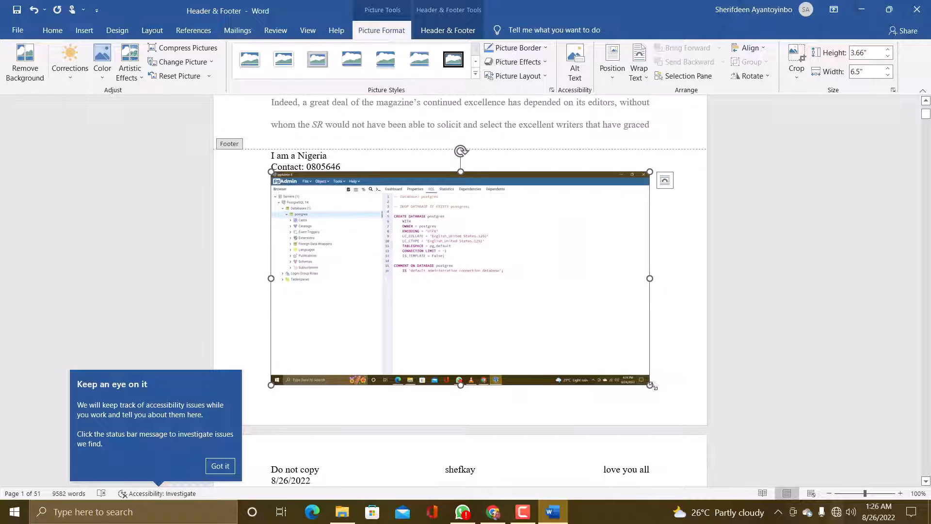
left_click_drag(651, 385, 377, 334)
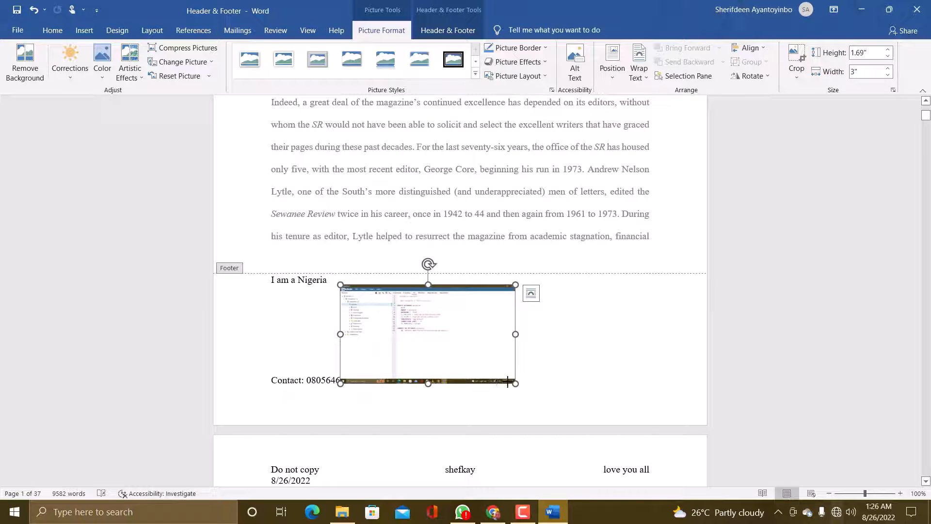
left_click_drag(508, 382, 427, 365)
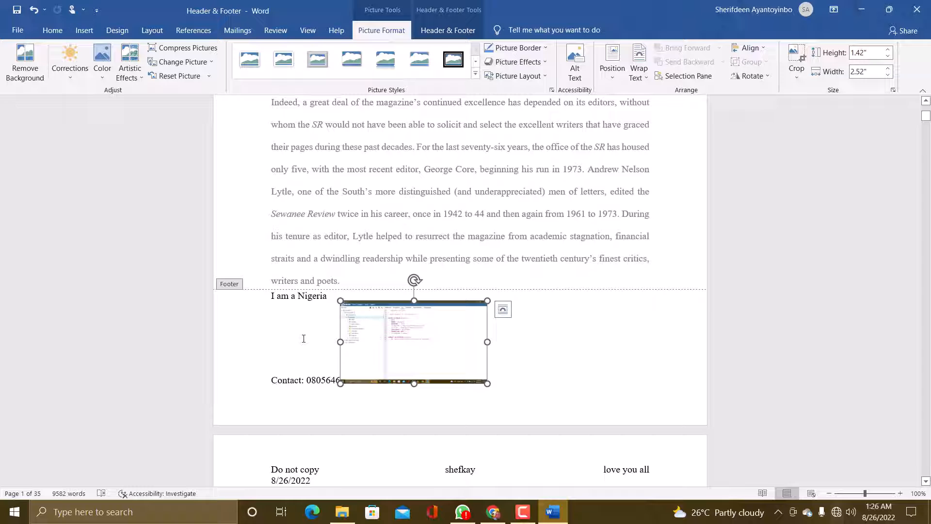
- Set the picture's text wrapping to Square and move it down into the footer beside the contact line
left_click(639, 78)
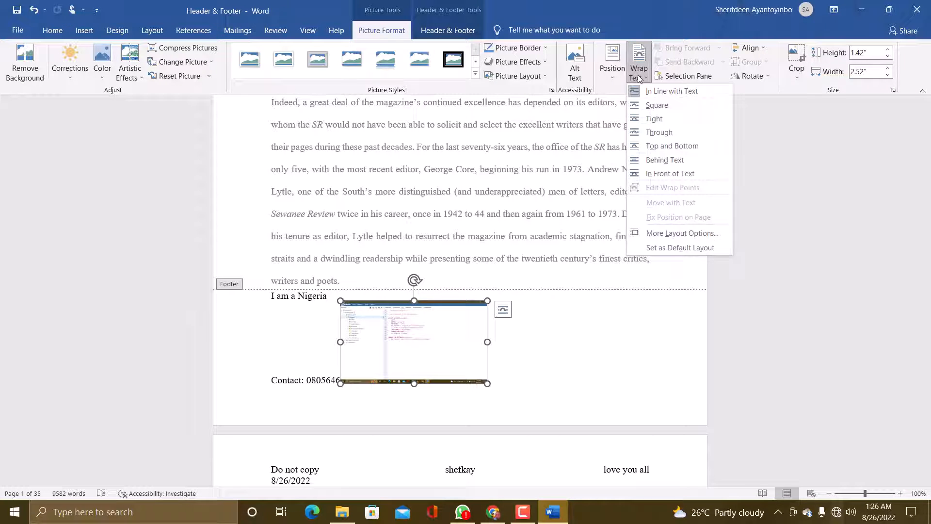
left_click(646, 103)
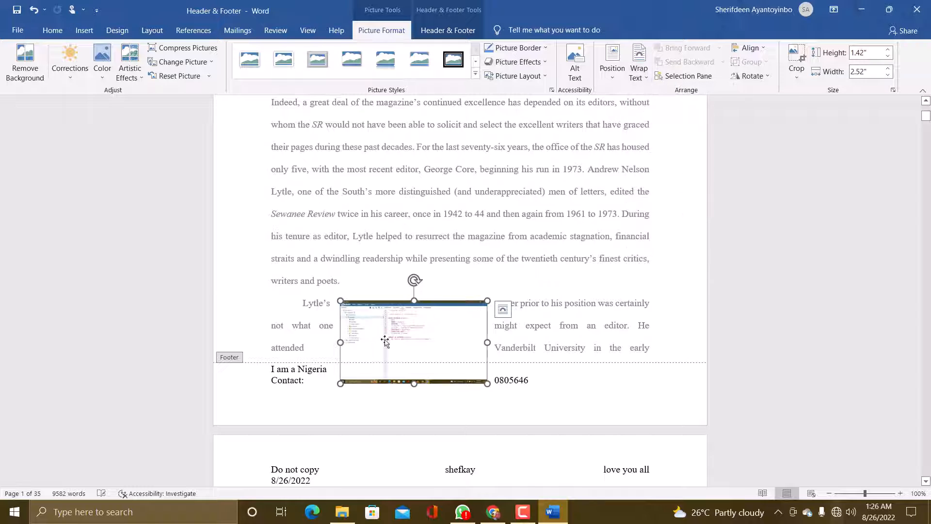
left_click_drag(391, 326, 426, 387)
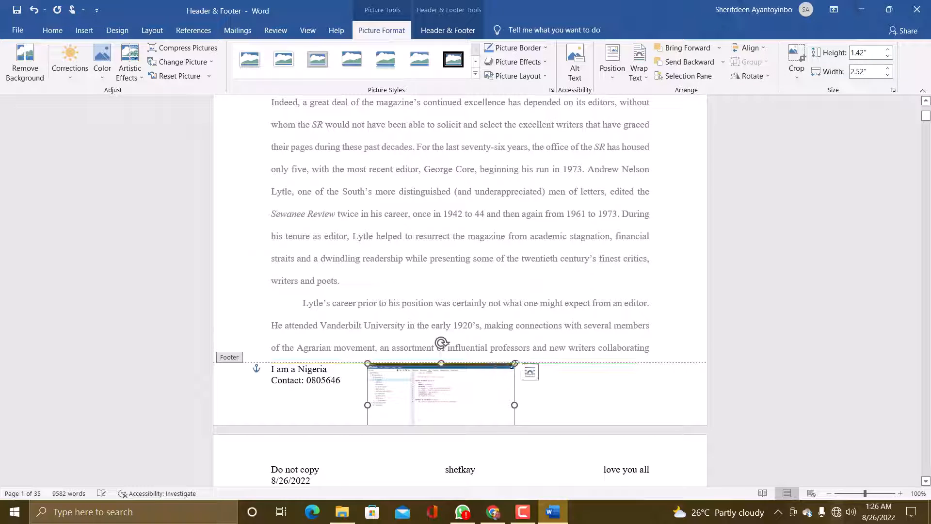
- Shrink the picture to about 0.58" by 1.02", place it near the footer's right margin level with the text, and close footer editing
left_click_drag(515, 364, 395, 366)
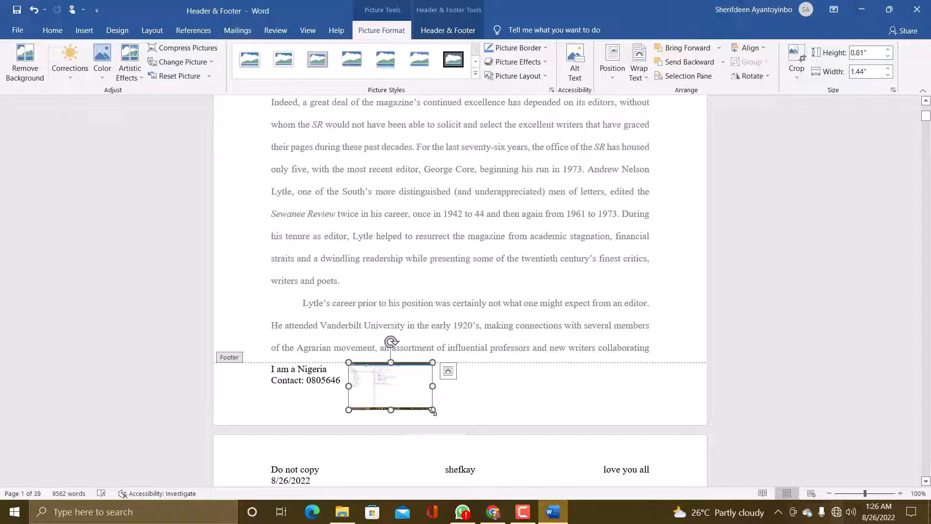
left_click_drag(432, 411, 577, 399)
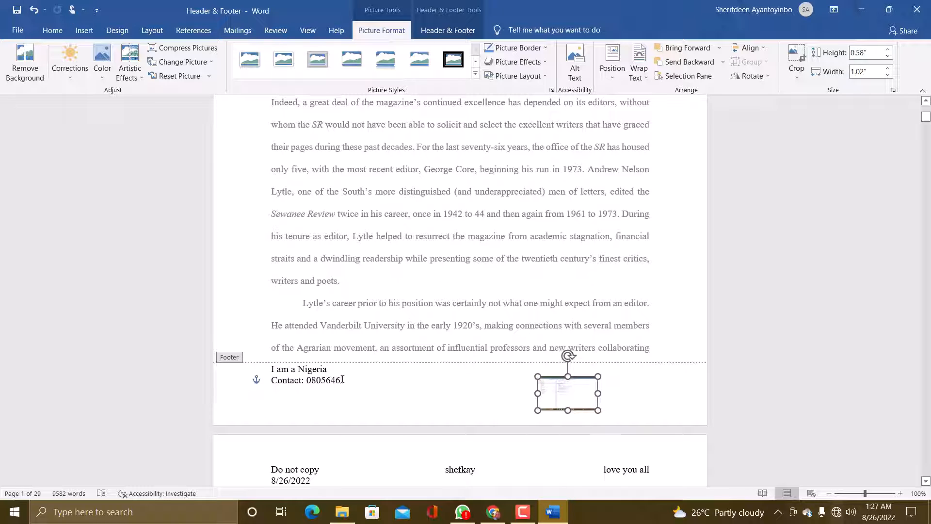
left_click(346, 385)
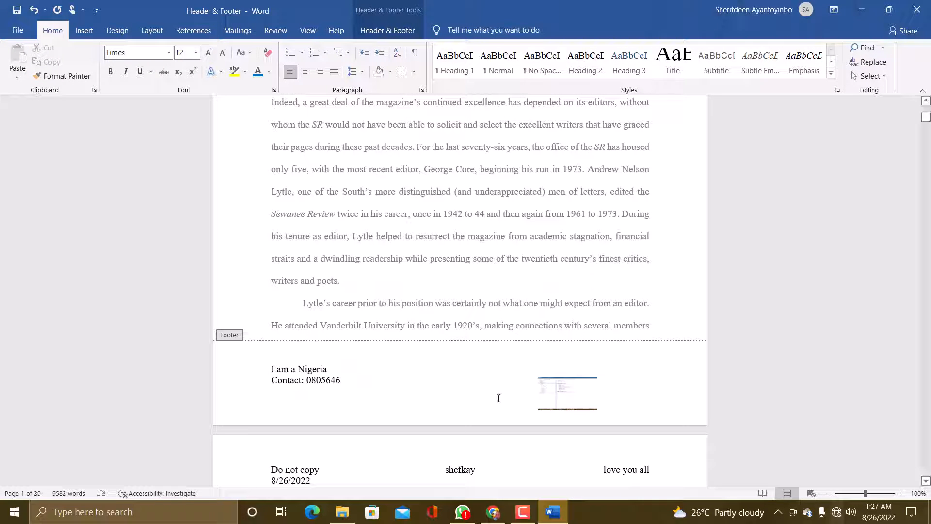
left_click(568, 395)
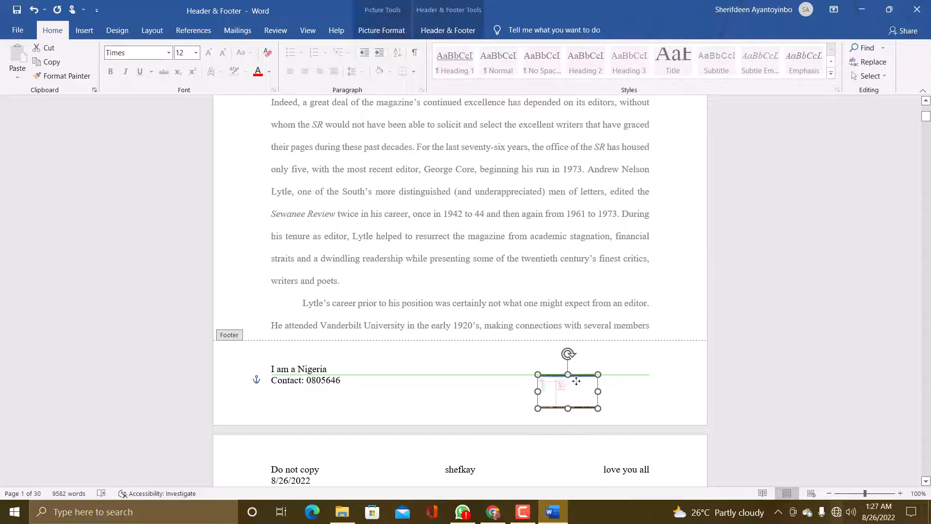
left_click_drag(576, 381, 578, 376)
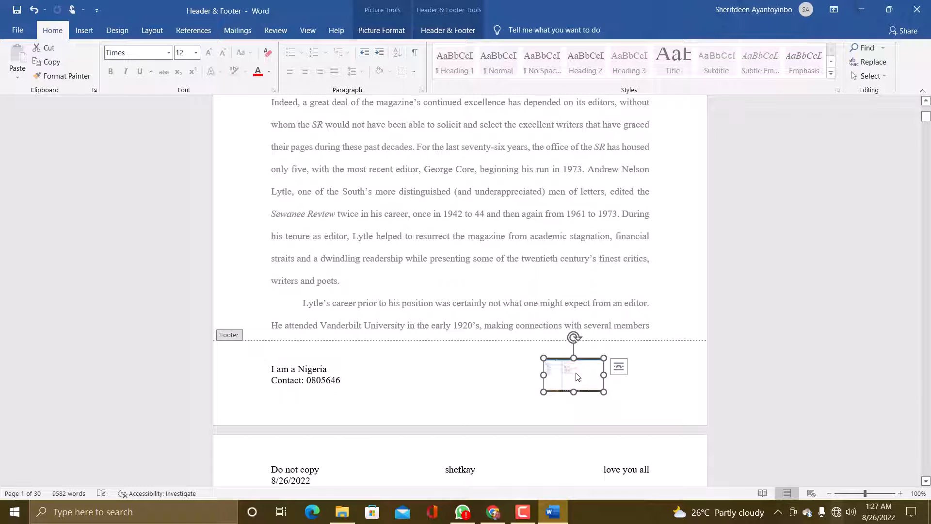
left_click(493, 371)
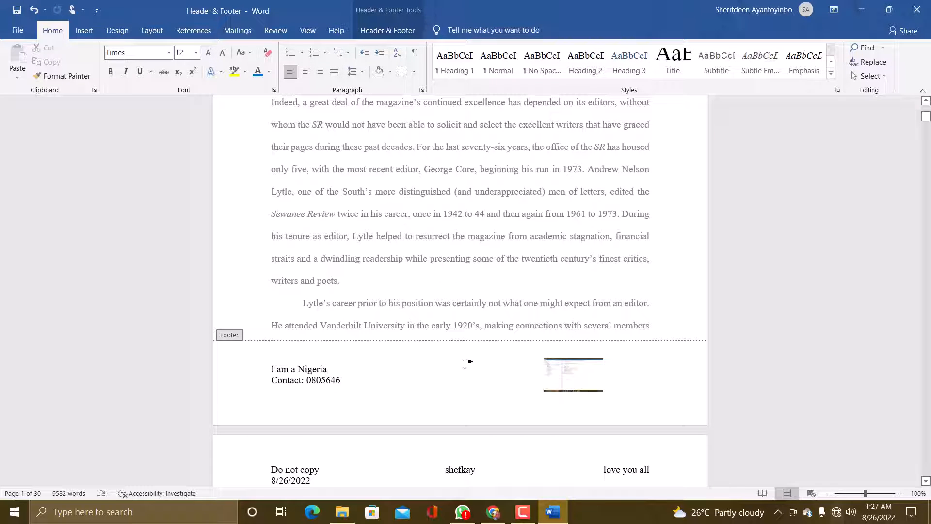
left_click(392, 31)
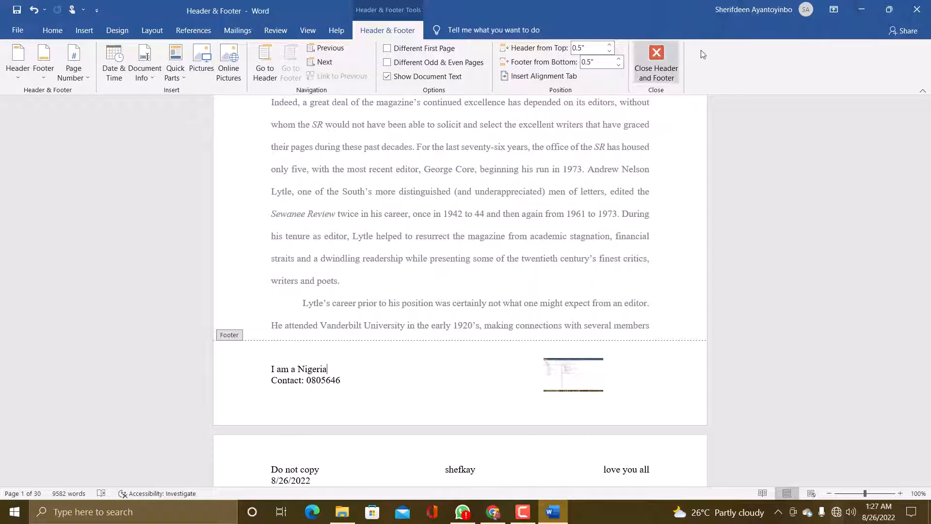
left_click(653, 58)
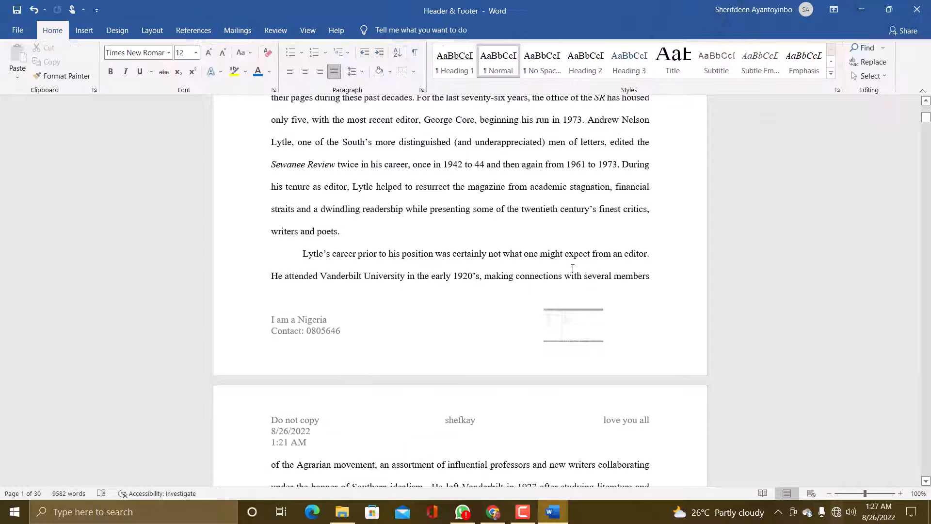
- Examine the header and footer across the first pages of the document and return to the beginning
scroll(574, 247, "down", 10)
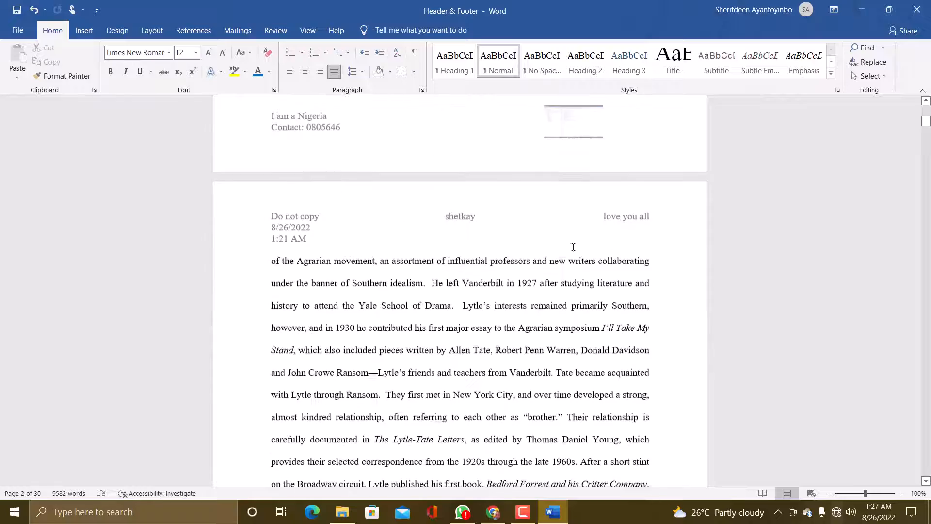
scroll(578, 251, "down", 7)
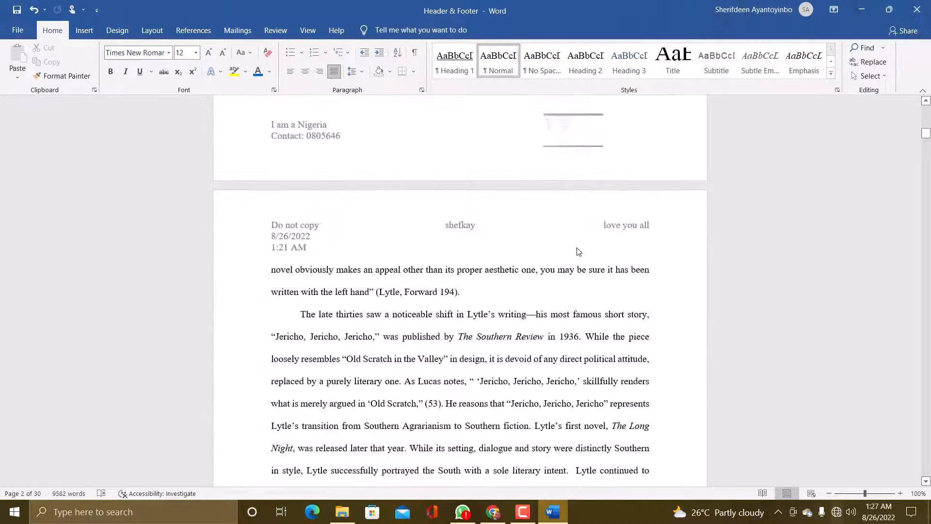
scroll(578, 247, "down", 7)
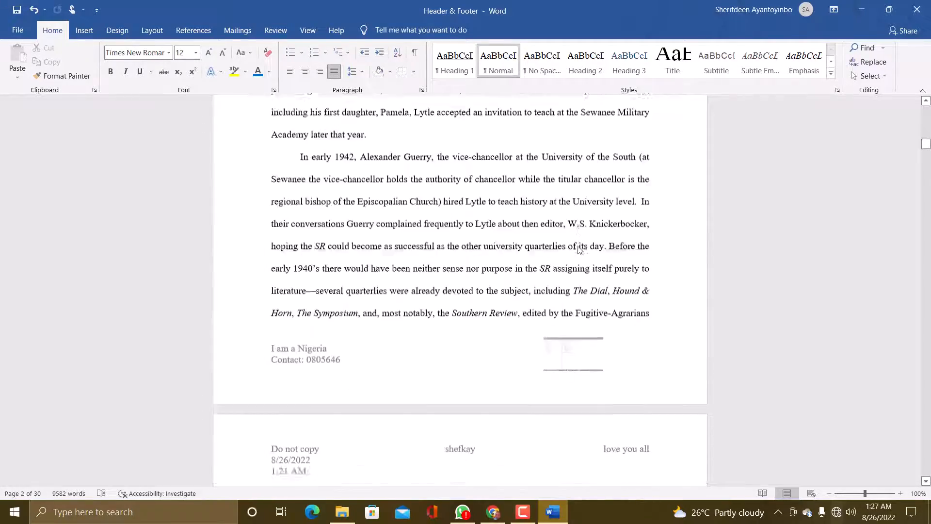
scroll(579, 246, "down", 7)
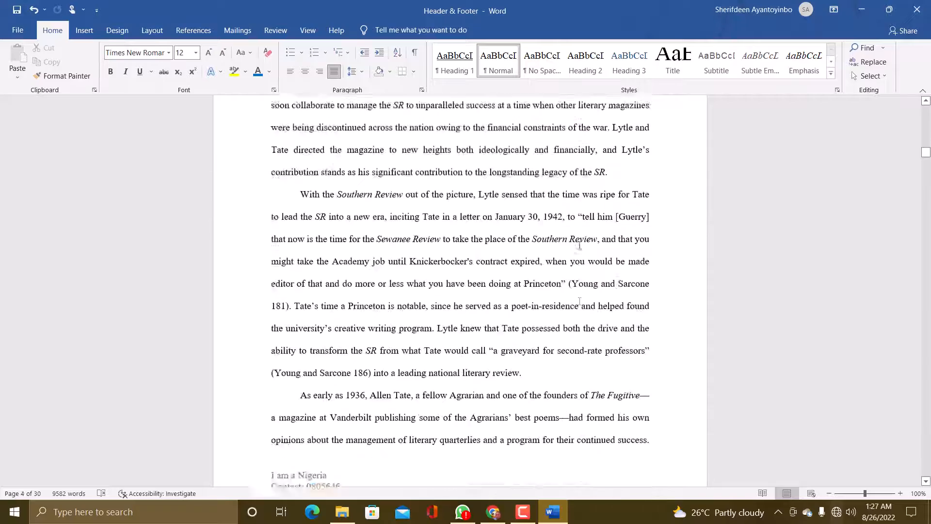
scroll(580, 245, "down", 4)
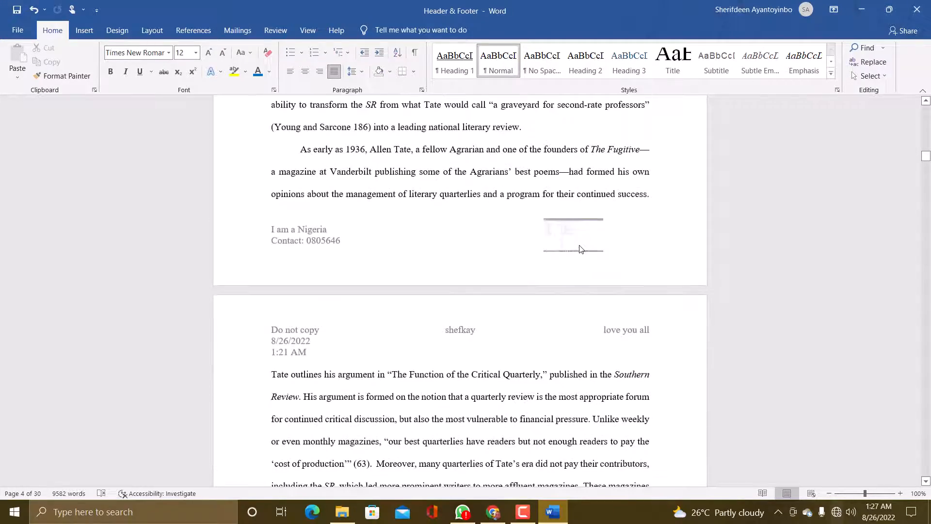
scroll(582, 246, "up", 7)
scroll(583, 245, "up", 15)
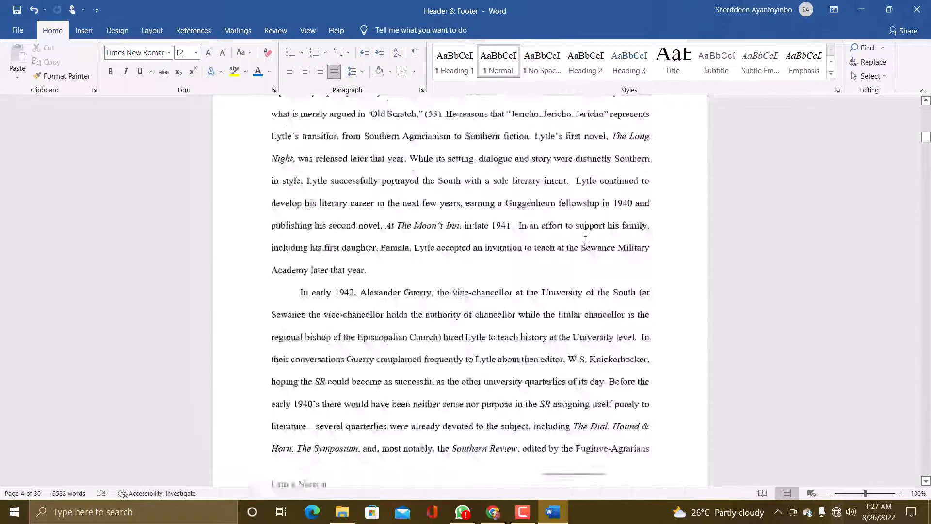
scroll(585, 238, "up", 13)
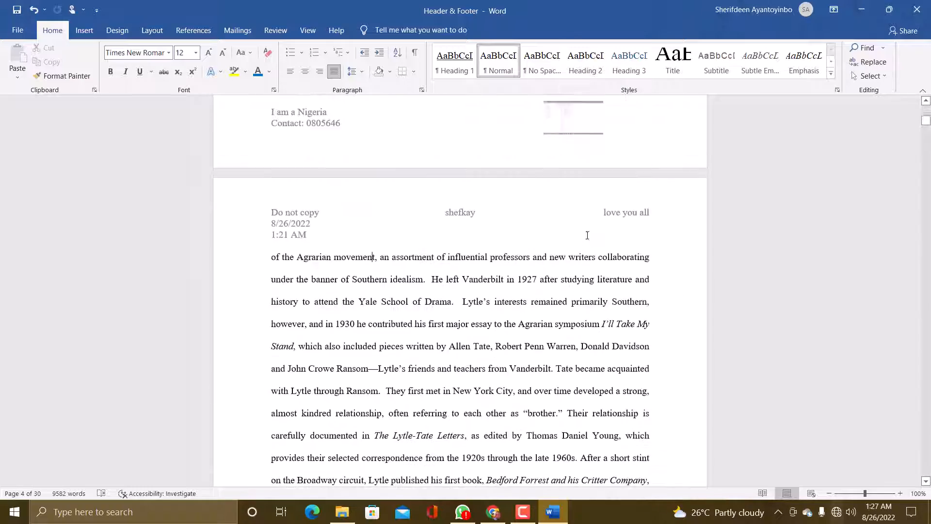
scroll(589, 237, "up", 3)
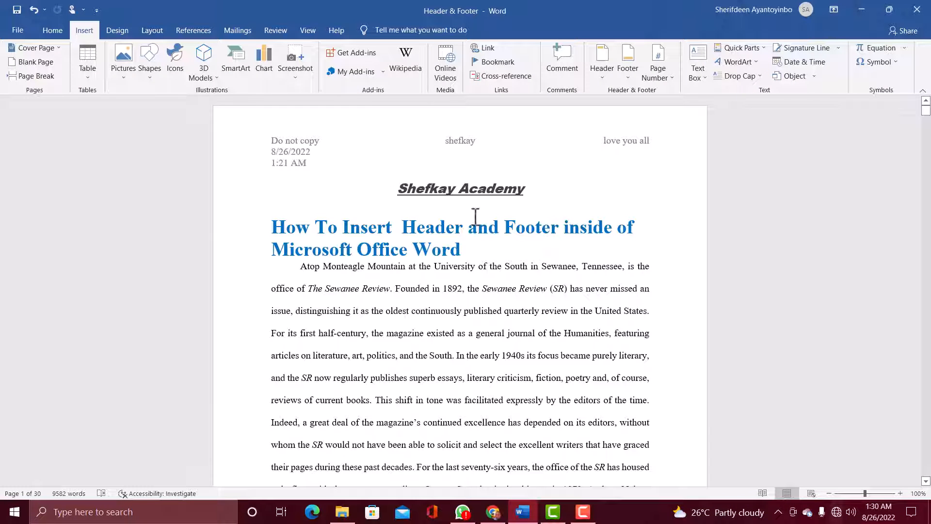
scroll(475, 216, "down", 2)
scroll(475, 216, "up", 2)
scroll(458, 142, "down", 10)
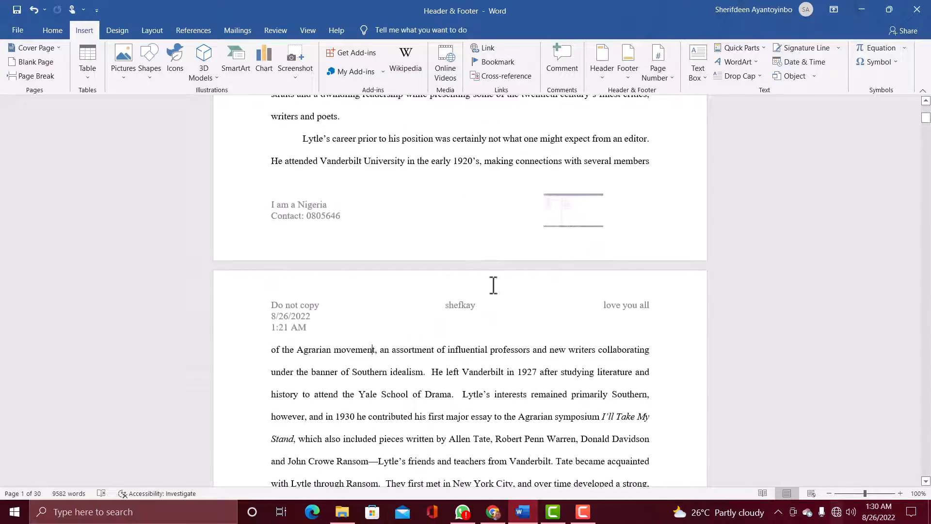
scroll(490, 284, "up", 9)
scroll(498, 267, "up", 2)
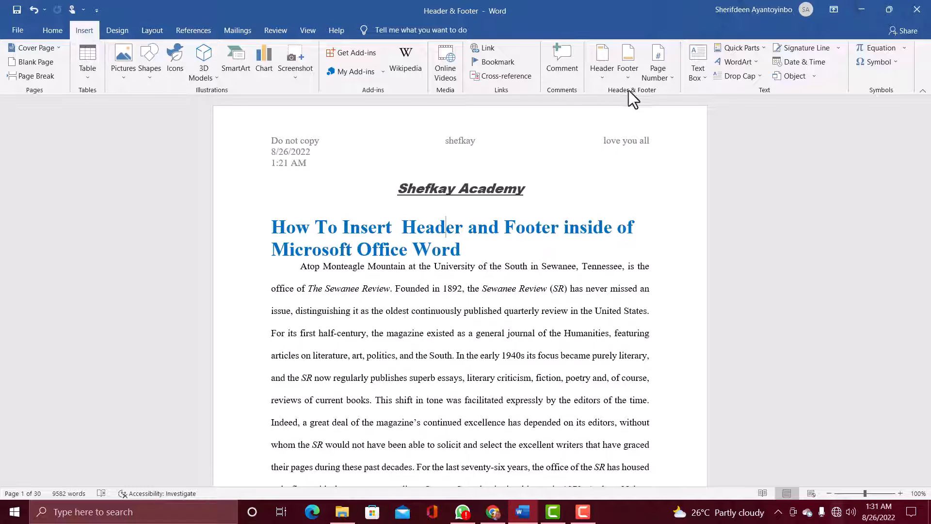
- Remove the header and the footer from the document
left_click(603, 78)
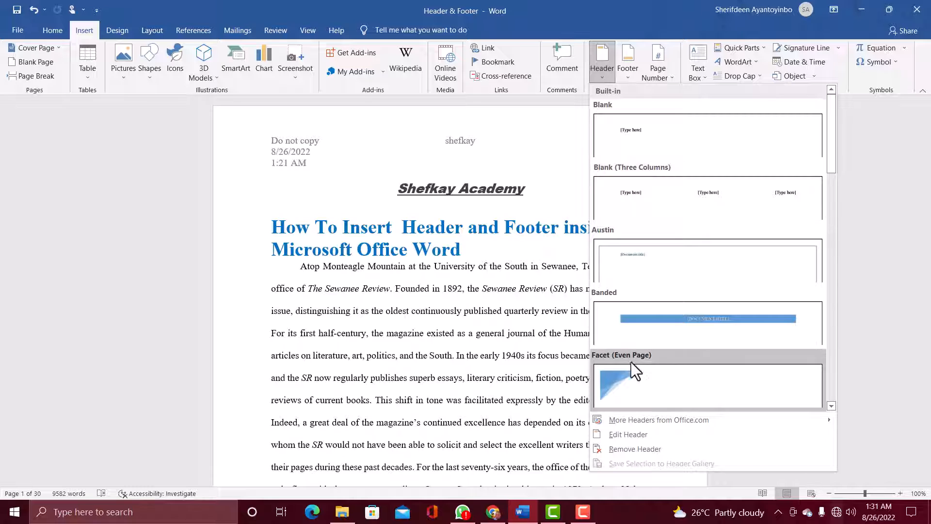
left_click(631, 450)
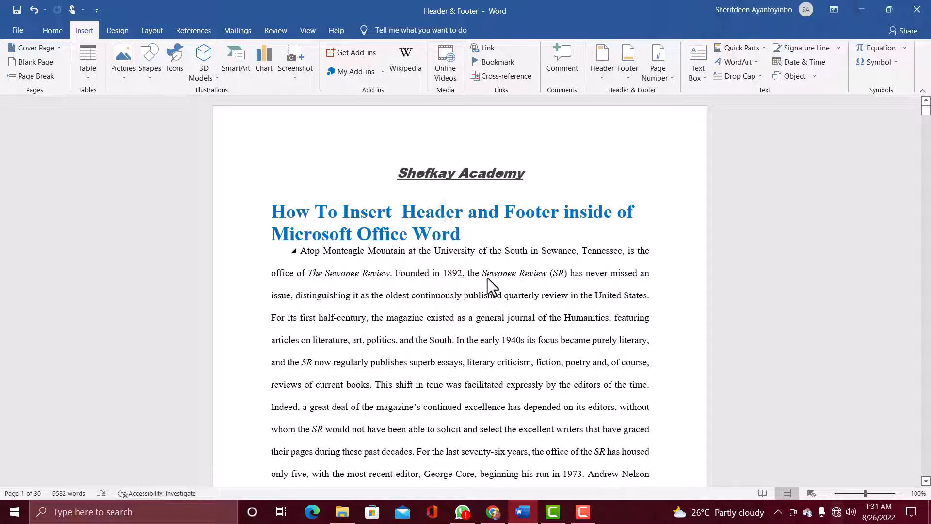
scroll(499, 266, "down", 5)
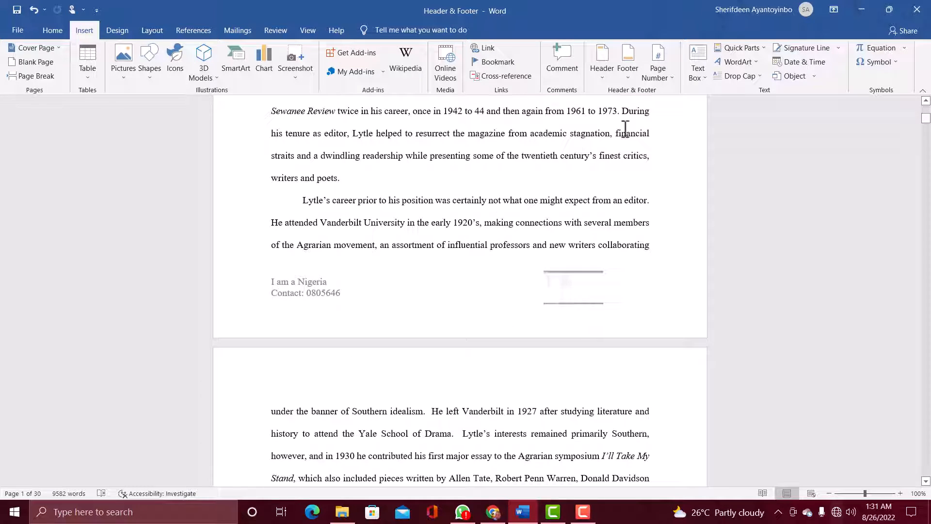
left_click(625, 75)
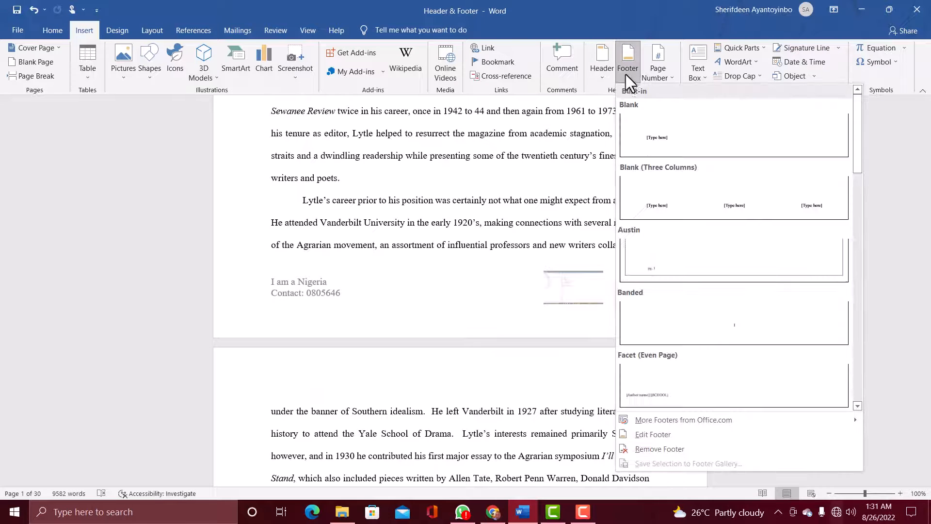
left_click(651, 449)
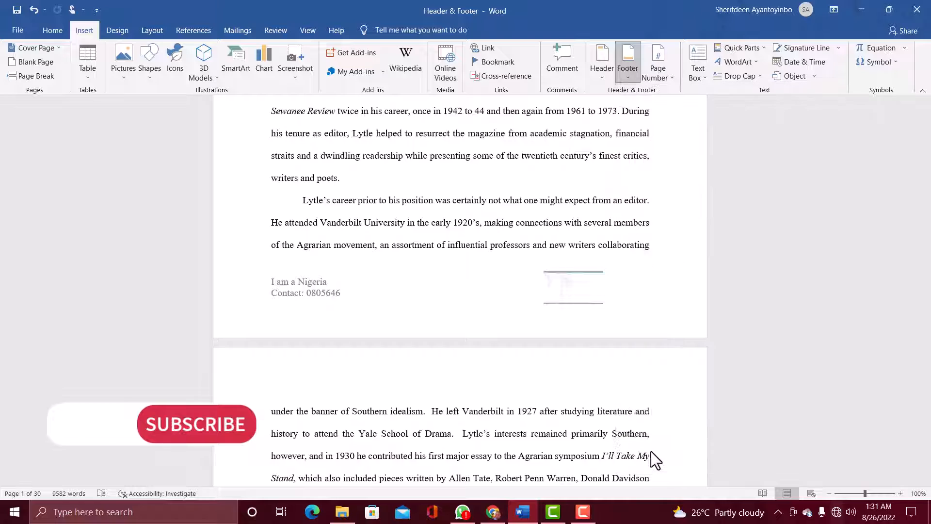
- Undo the removal of both the footer and the header
scroll(573, 199, "up", 10)
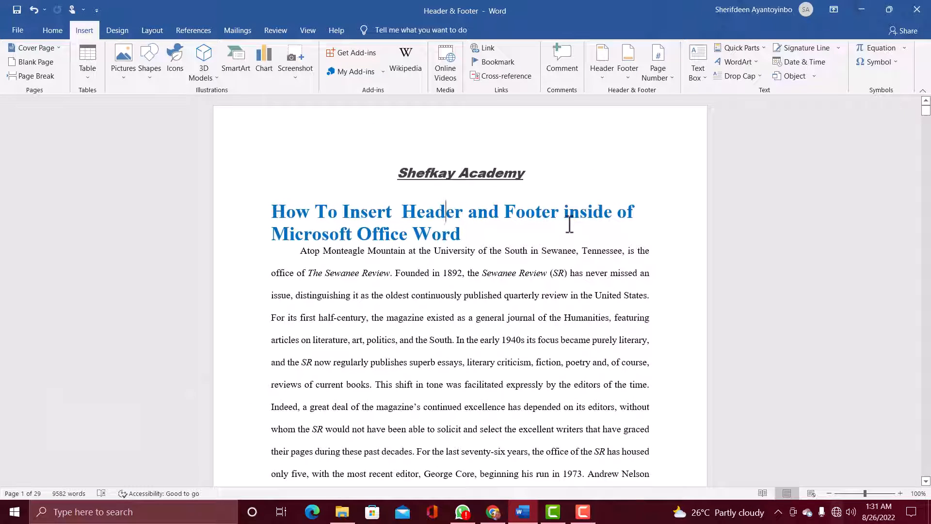
key("ctrl+z")
key("ctrl+z")
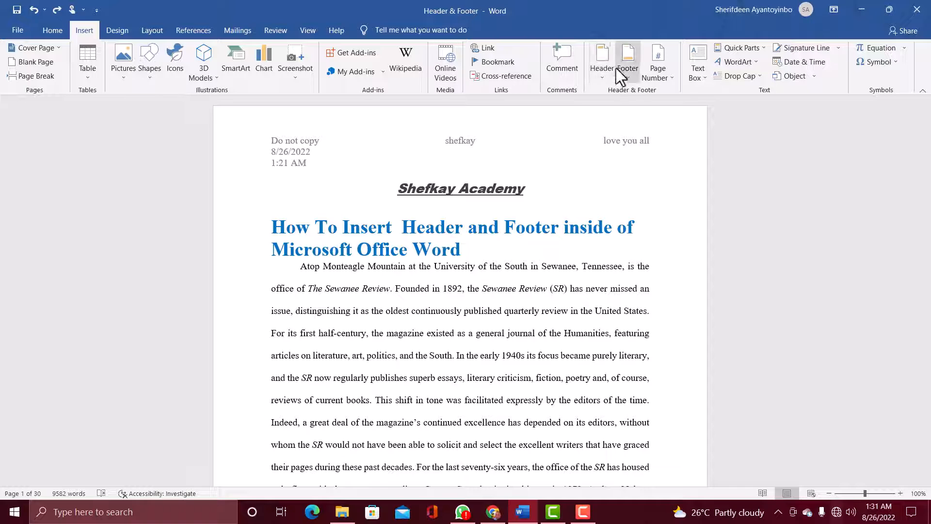
- Open the existing header for editing and delete its centre text "shefkay"
left_click(607, 57)
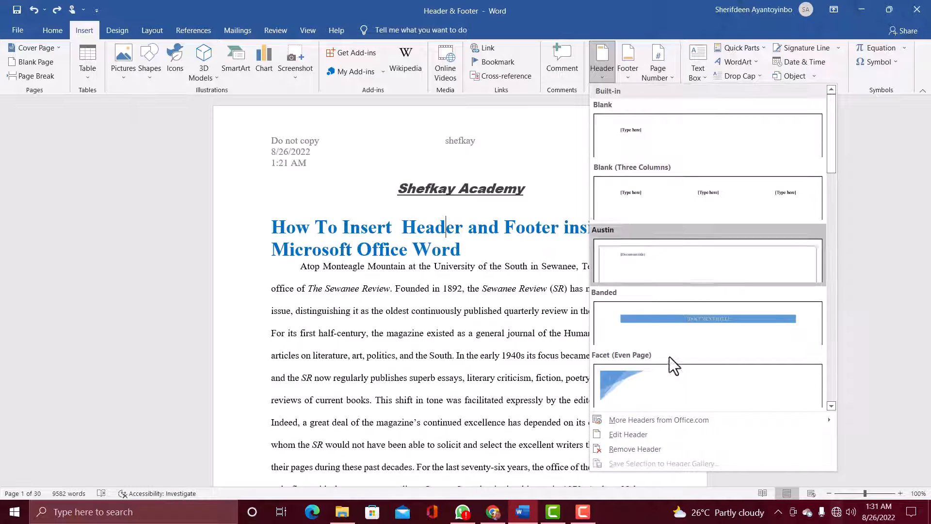
left_click(638, 438)
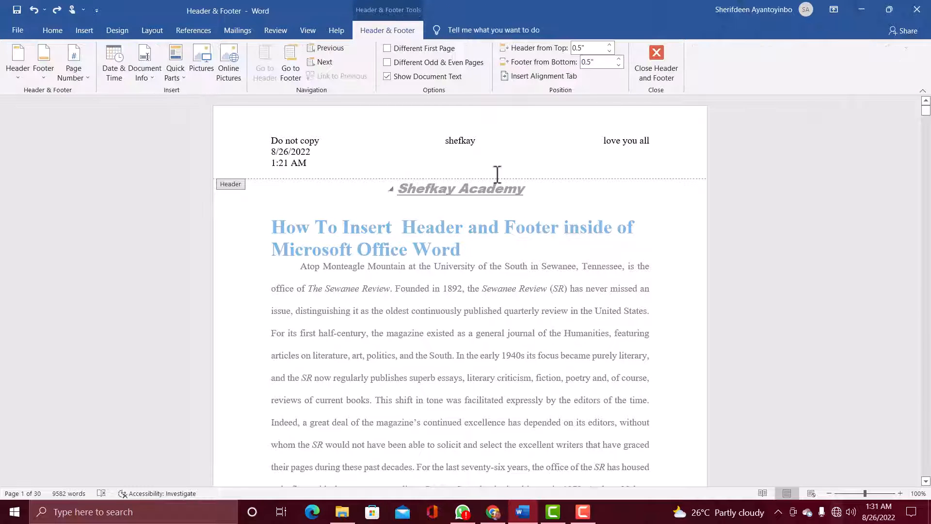
left_click_drag(479, 144, 433, 144)
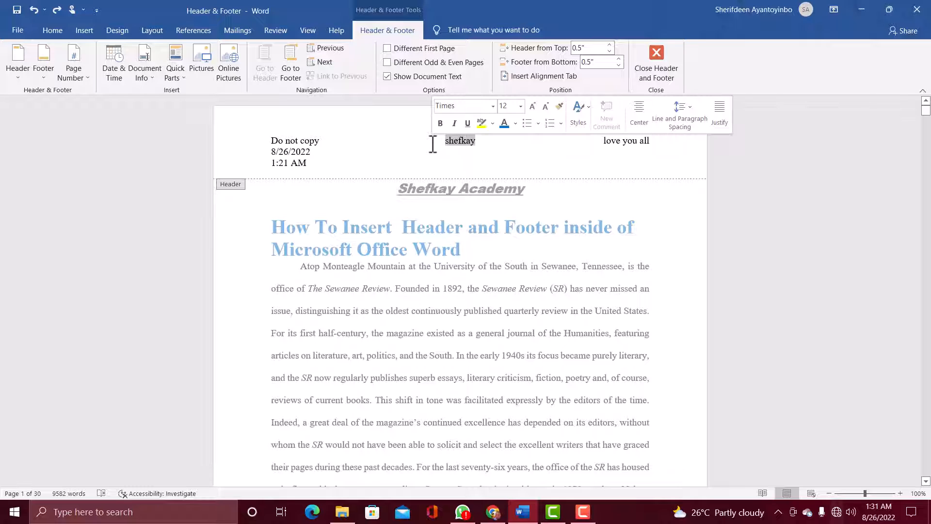
key("BackSpace")
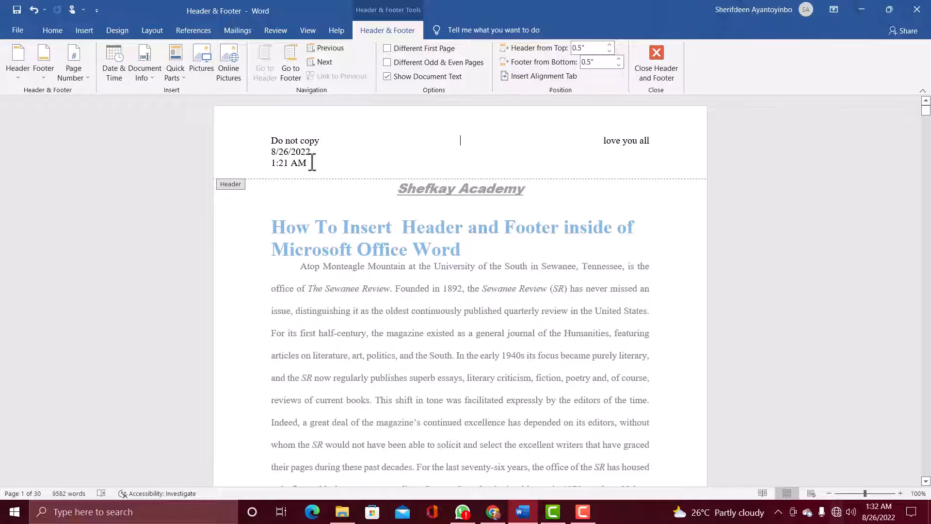
- Move the time up onto the date's line in the header, leaving a gap between them, and close header editing
left_click(270, 163)
key("BackSpace")
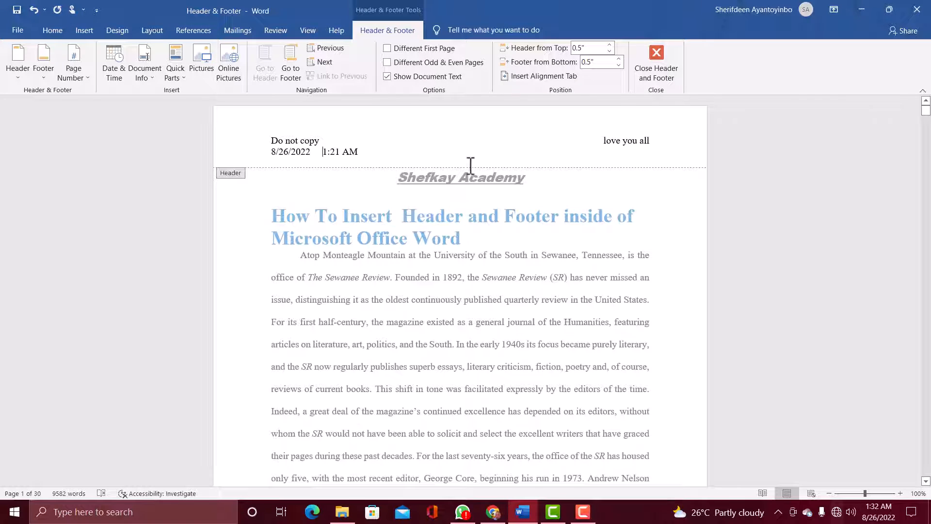
left_click(657, 62)
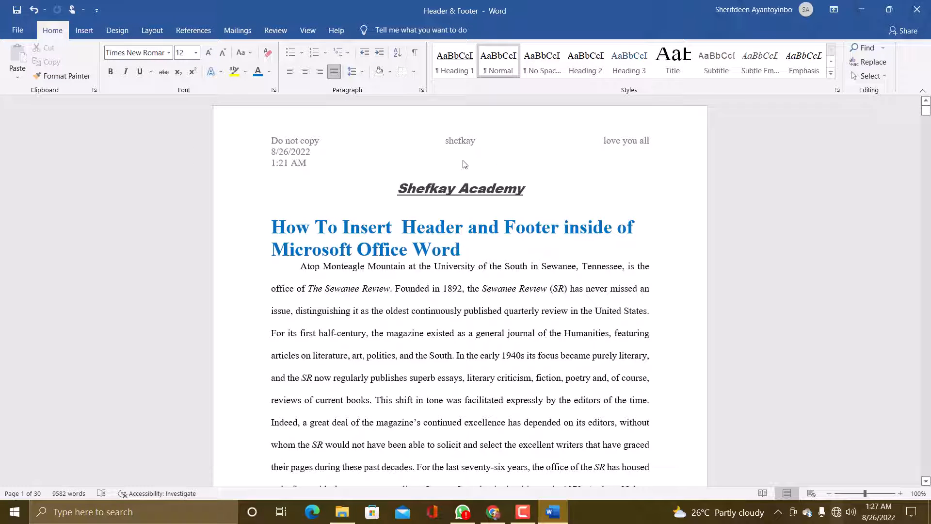
left_click(85, 31)
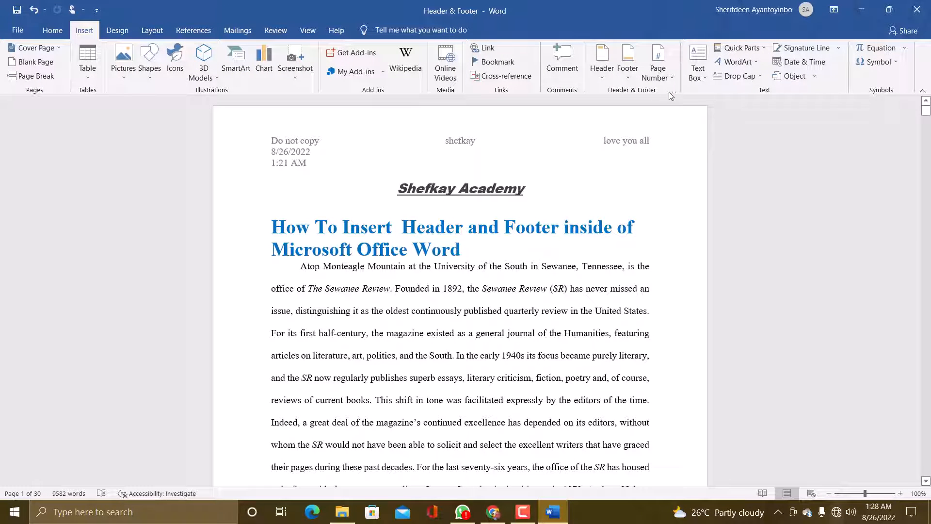